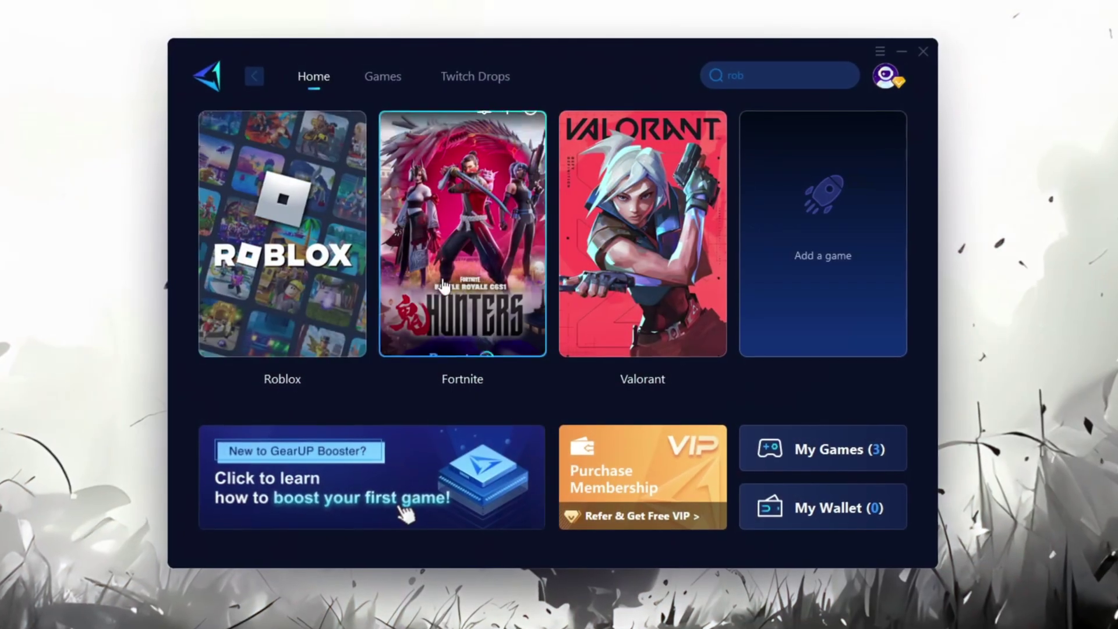
Boost Roblox in GearUP Booster to open the server region choices, then scroll to the free GearUp link.
{"action": "mouse_move", "coordinate": [274, 280]}
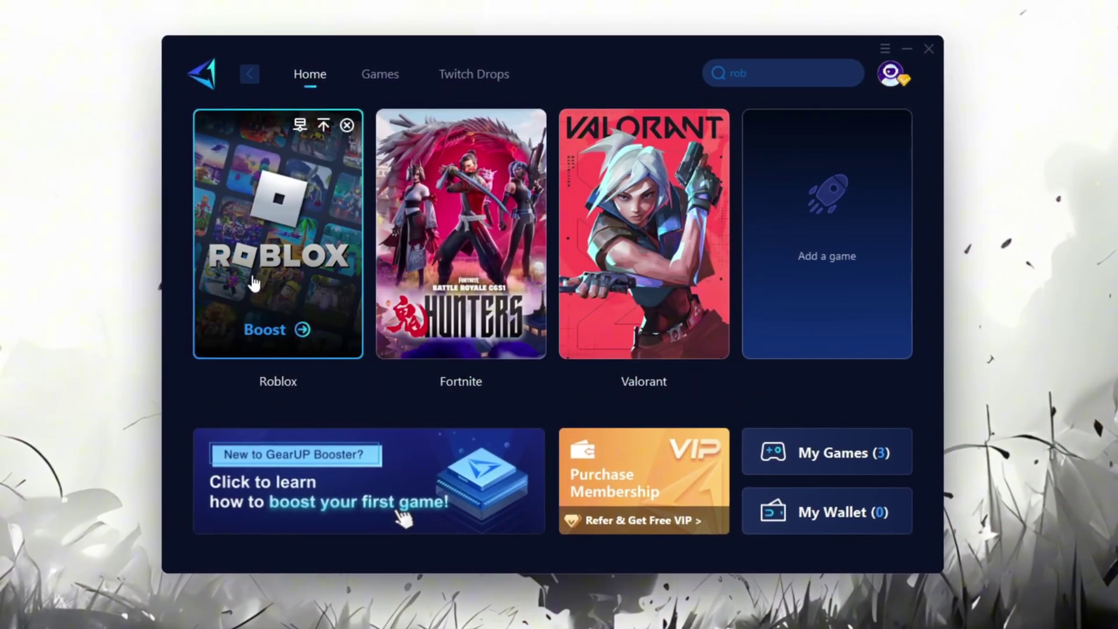
{"action": "left_click", "coordinate": [267, 331]}
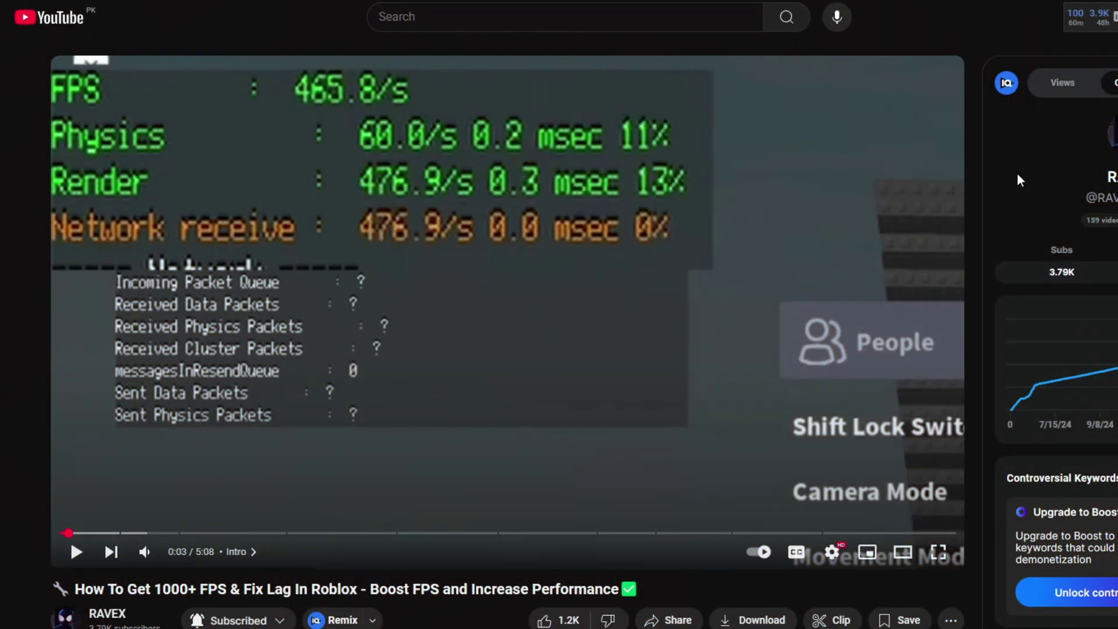
{"action": "scroll", "coordinate": [1019, 181], "scroll_direction": "down", "scroll_amount": 6}
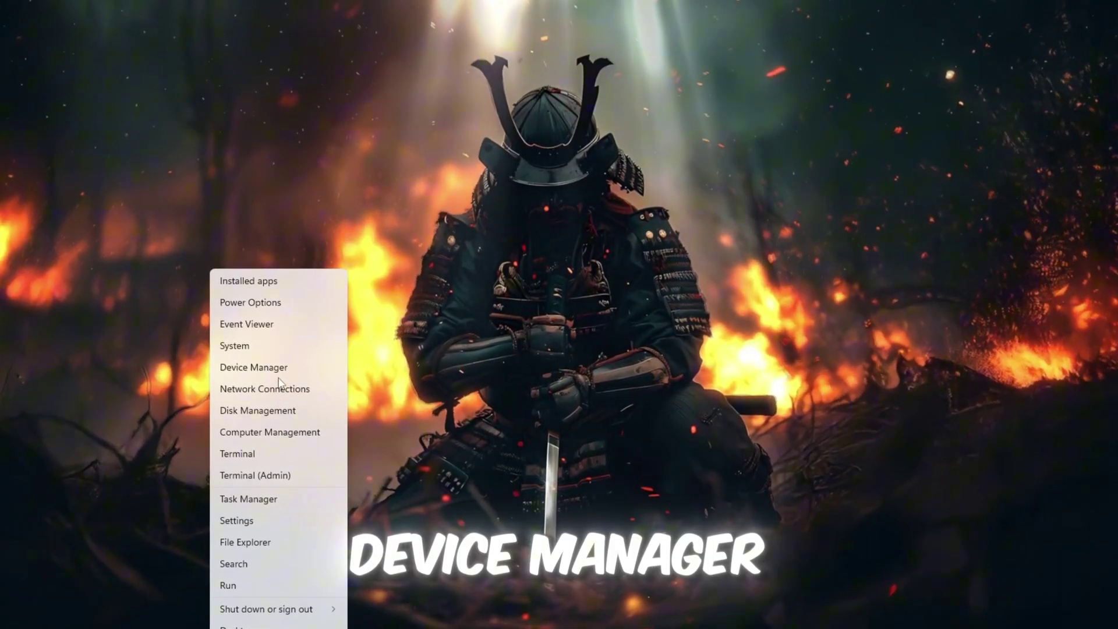
Choose Device Manager from the Win+X Quick Link menu.
{"action": "left_click", "coordinate": [279, 373]}
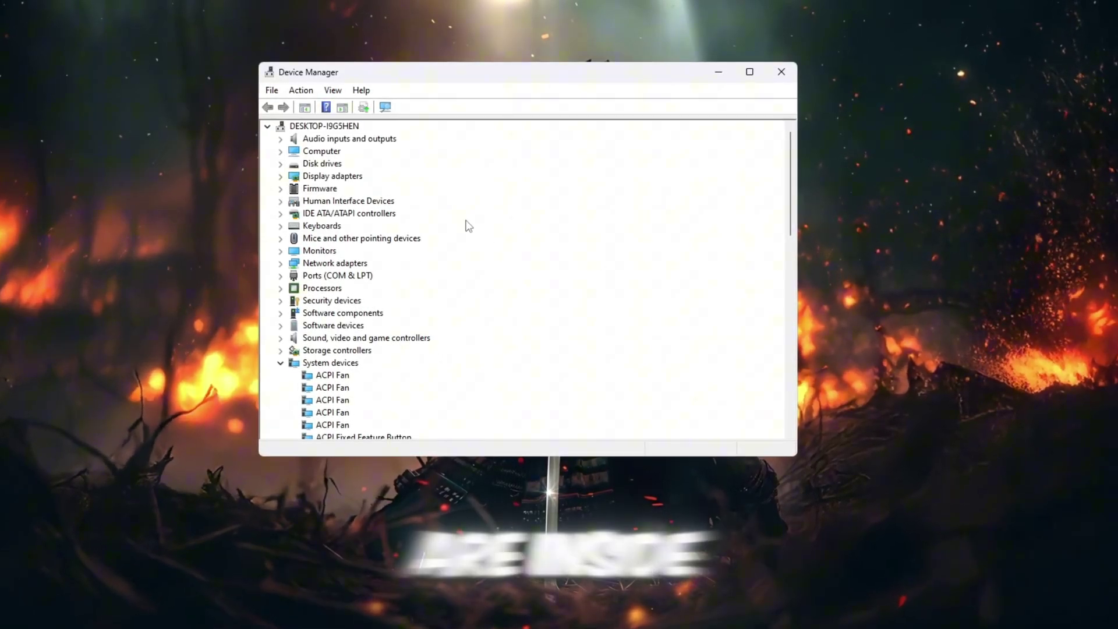
Expand Network adapters and select the Realtek PCIe GbE Family Controller.
{"action": "scroll", "coordinate": [454, 216], "scroll_direction": "down", "scroll_amount": 3}
{"action": "scroll", "coordinate": [582, 239], "scroll_direction": "up", "scroll_amount": 3}
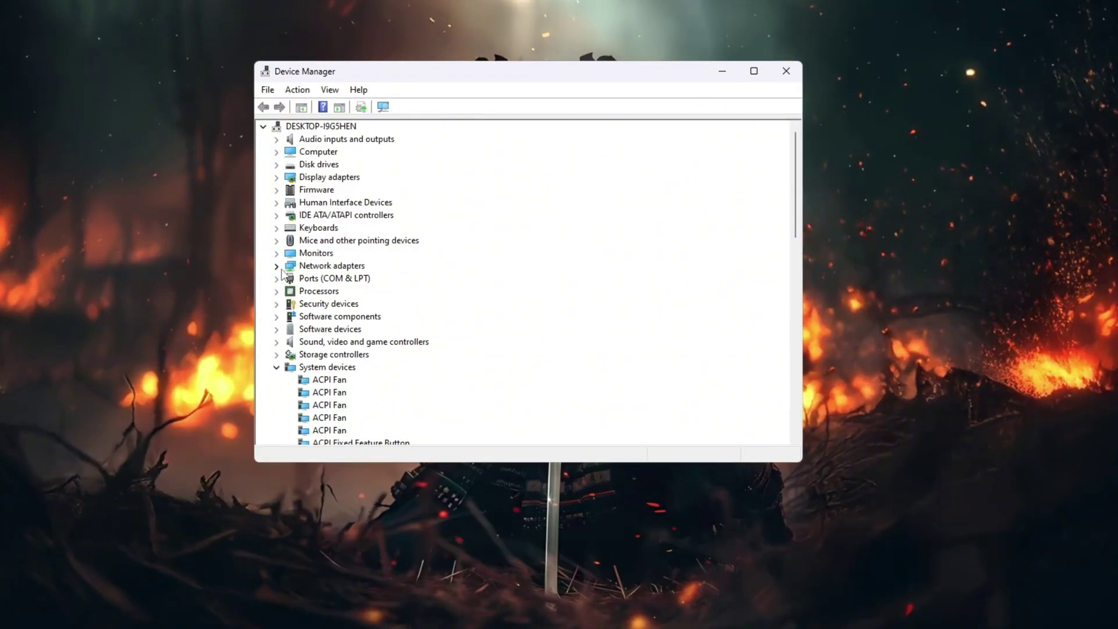
{"action": "left_click", "coordinate": [276, 266]}
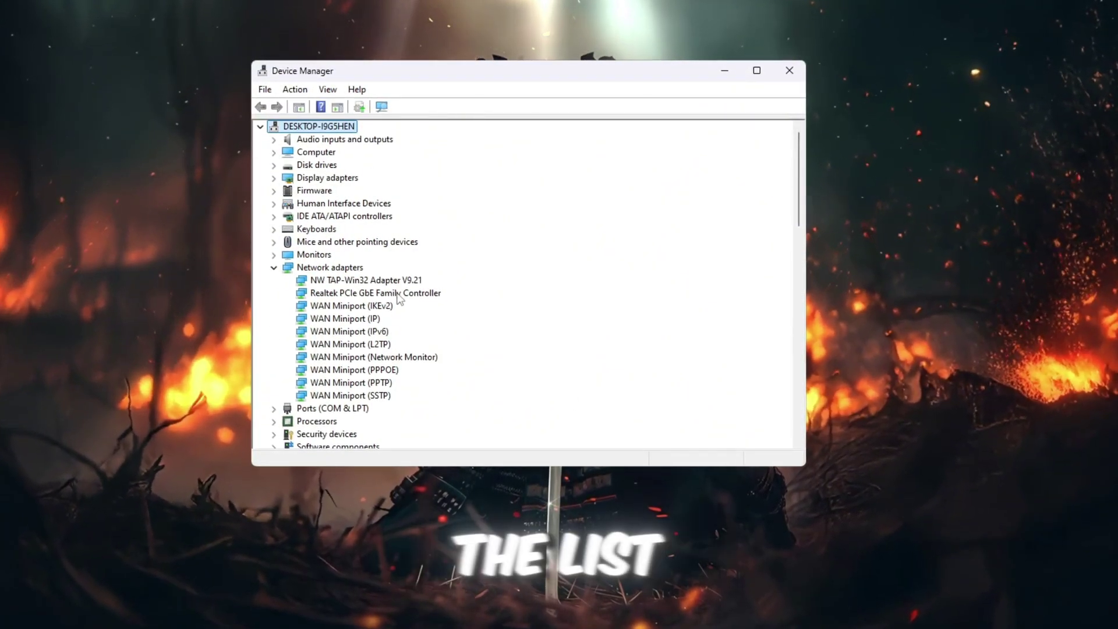
{"action": "scroll", "coordinate": [400, 298], "scroll_direction": "down", "scroll_amount": 2}
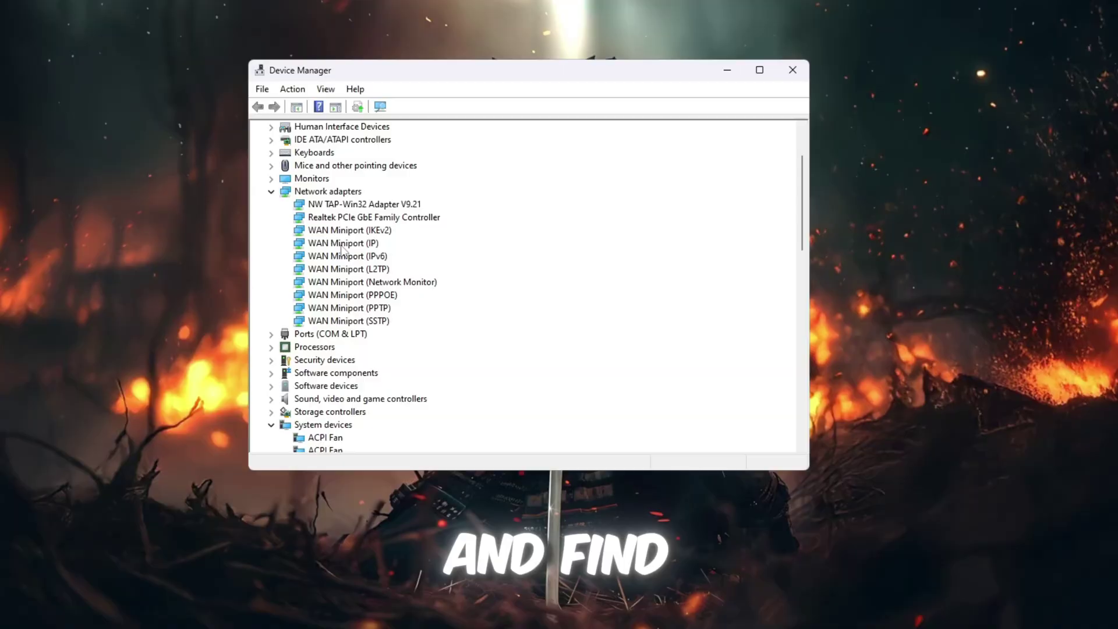
{"action": "left_click", "coordinate": [376, 217]}
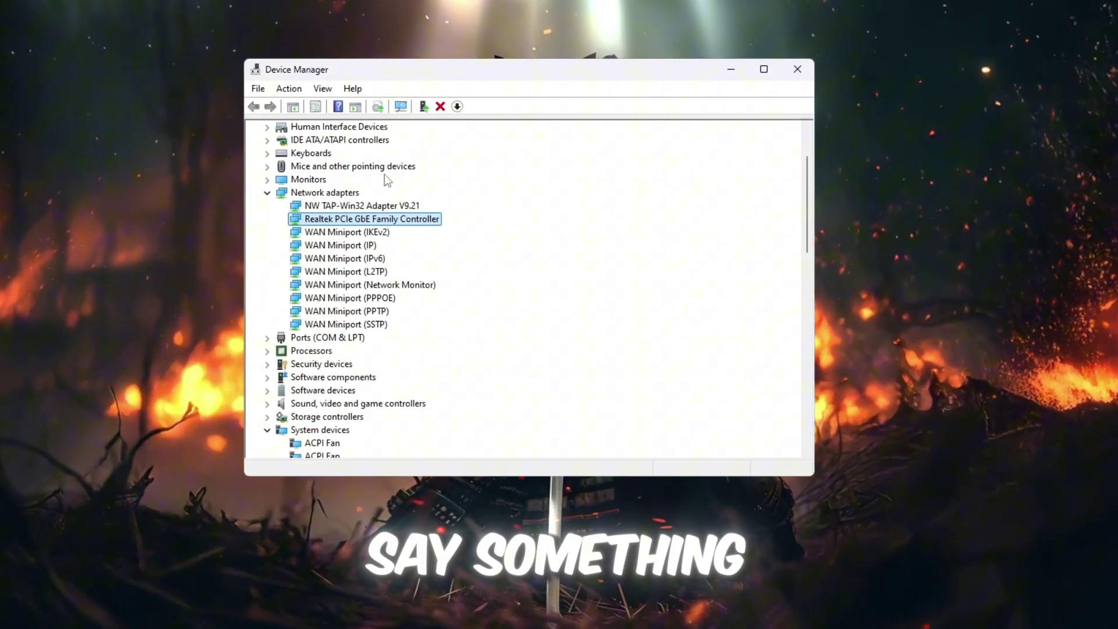
Search automatically for a Realtek PCIe GbE Family Controller driver, confirming the best one is installed.
{"action": "right_click", "coordinate": [395, 223]}
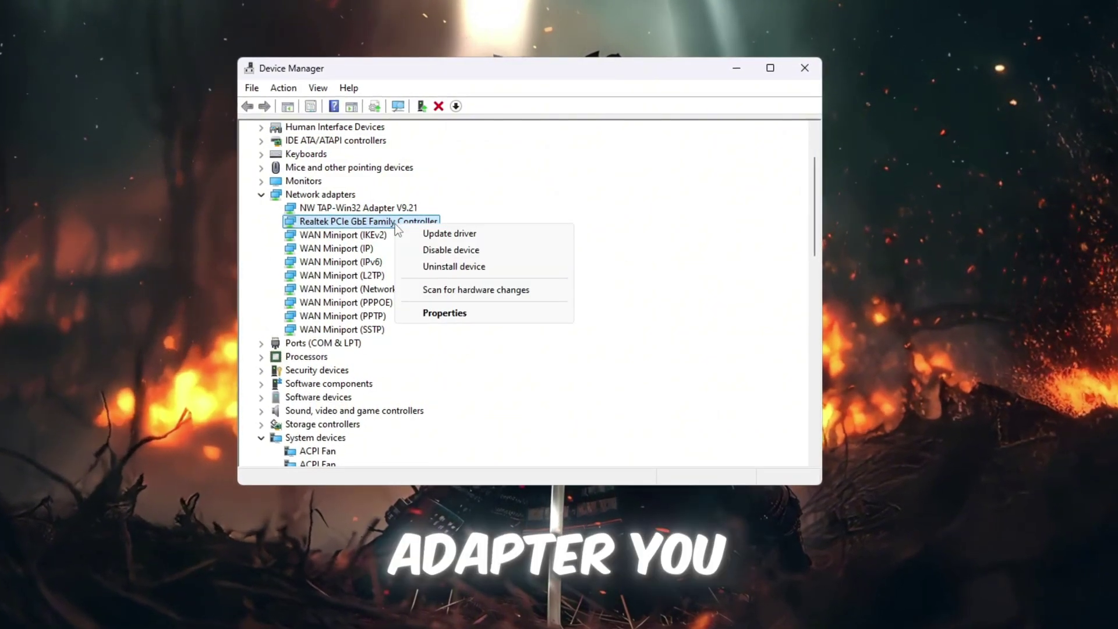
{"action": "left_click", "coordinate": [452, 237]}
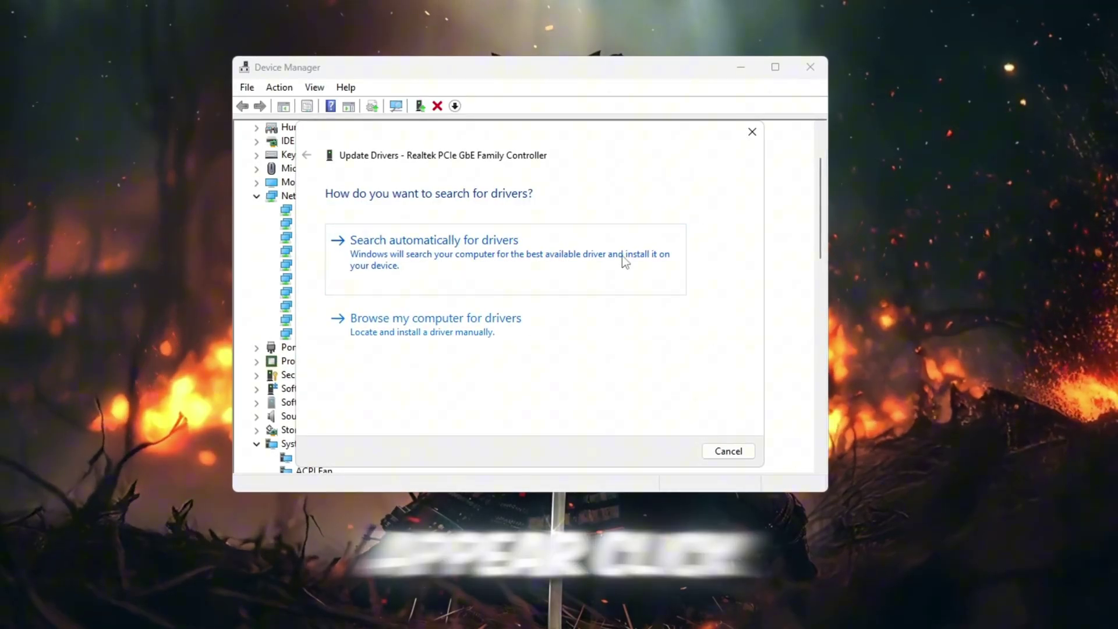
{"action": "left_click", "coordinate": [507, 264]}
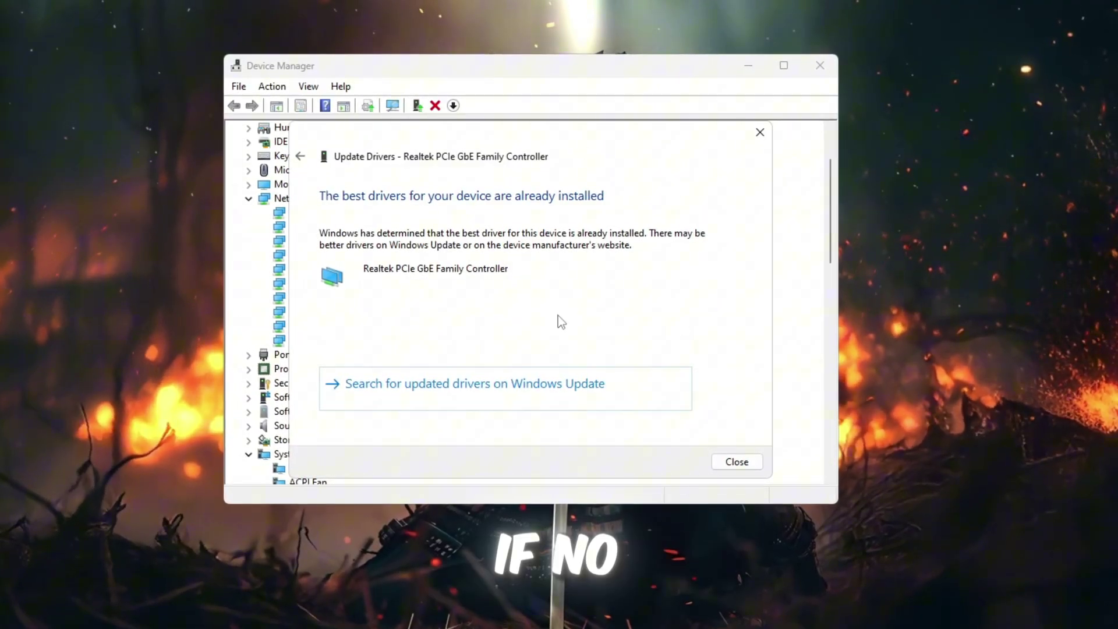
{"action": "left_click", "coordinate": [740, 466]}
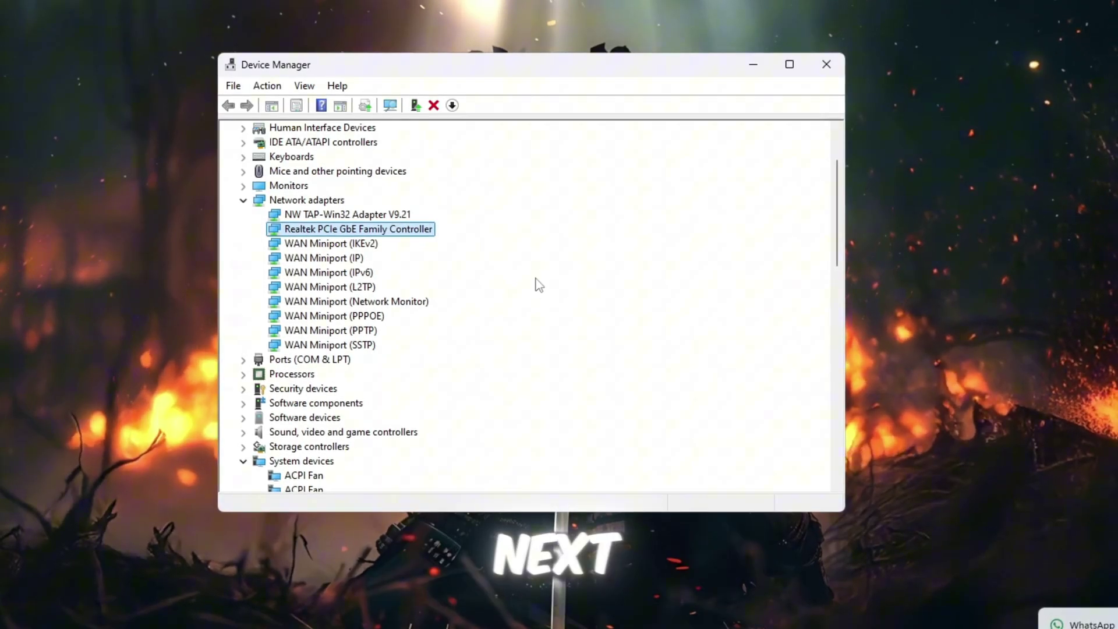
Open the Realtek adapter's Properties on Power Management, leaving 'Allow the computer to turn off this device' unchecked.
{"action": "right_click", "coordinate": [344, 233]}
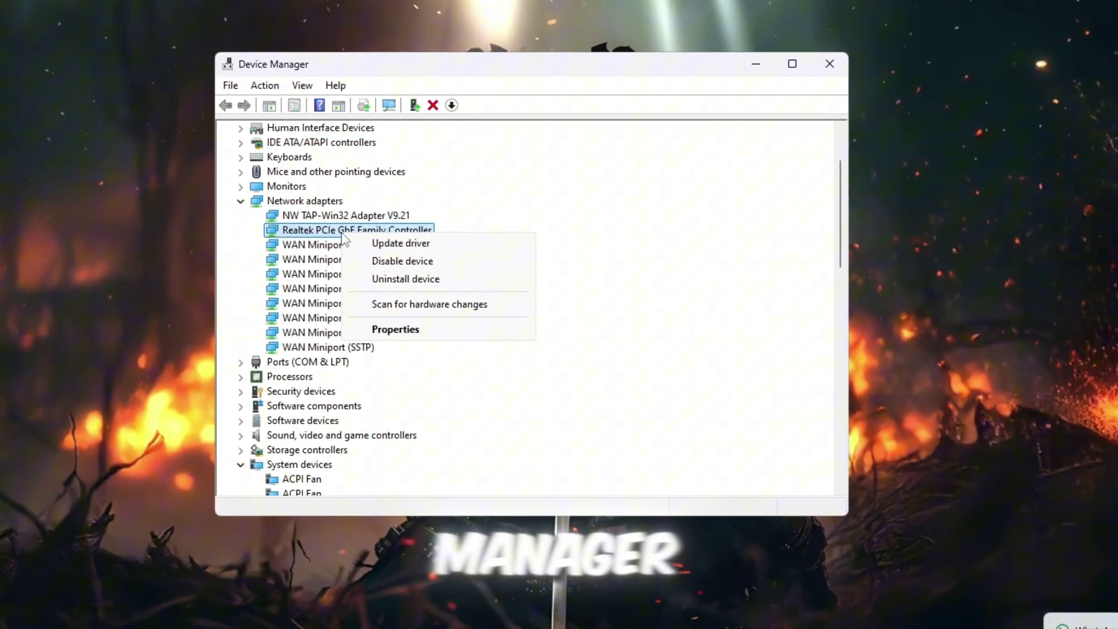
{"action": "left_click", "coordinate": [408, 329]}
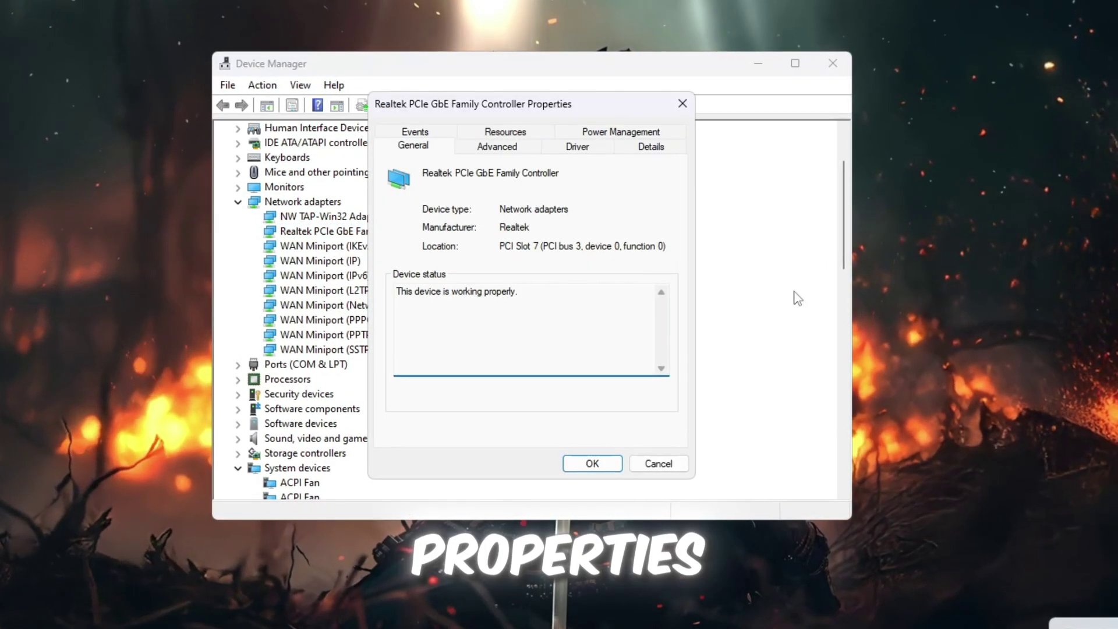
{"action": "left_click", "coordinate": [557, 332]}
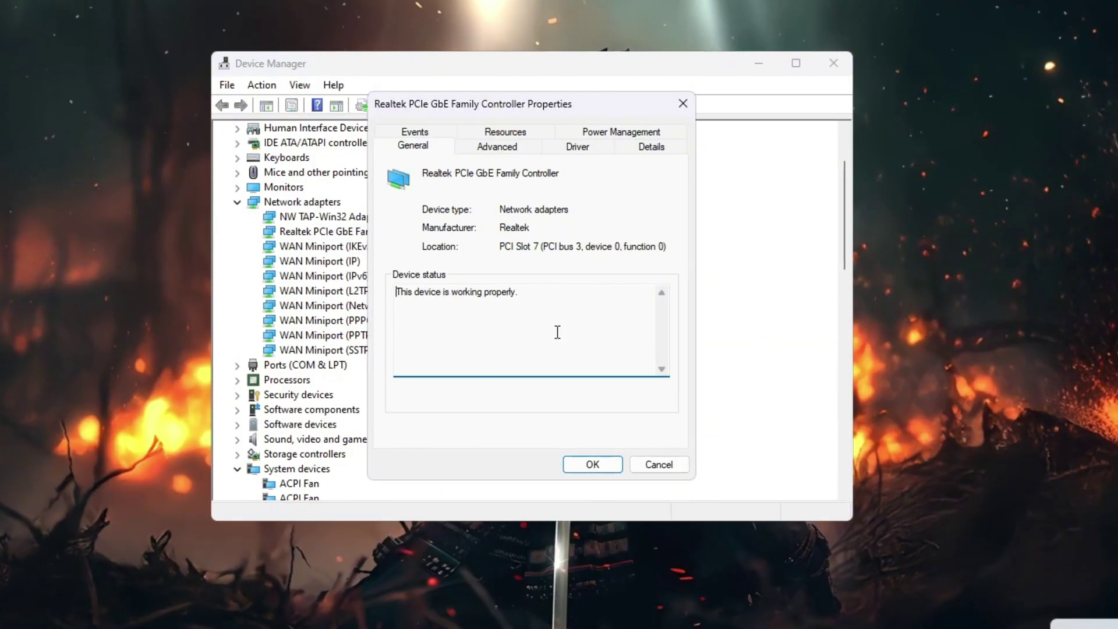
{"action": "left_click", "coordinate": [646, 135]}
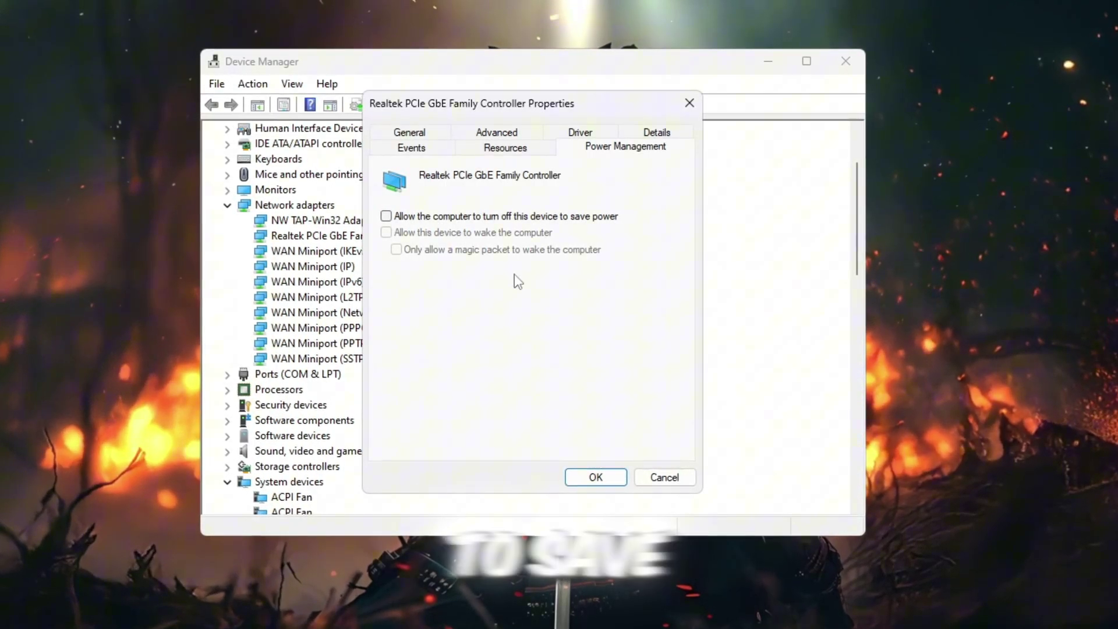
On the Advanced tab, try Speed & Duplex at 1.0 Gbps Full Duplex, then set Auto Negotiation.
{"action": "left_click", "coordinate": [520, 138]}
{"action": "scroll", "coordinate": [445, 304], "scroll_direction": "down", "scroll_amount": 5}
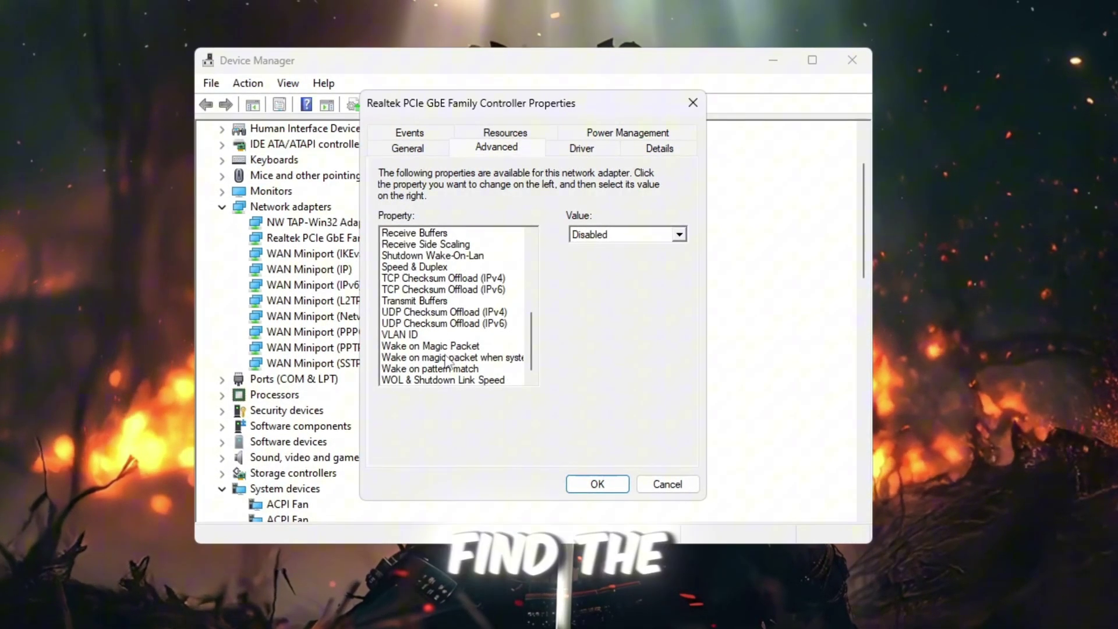
{"action": "left_click", "coordinate": [442, 267]}
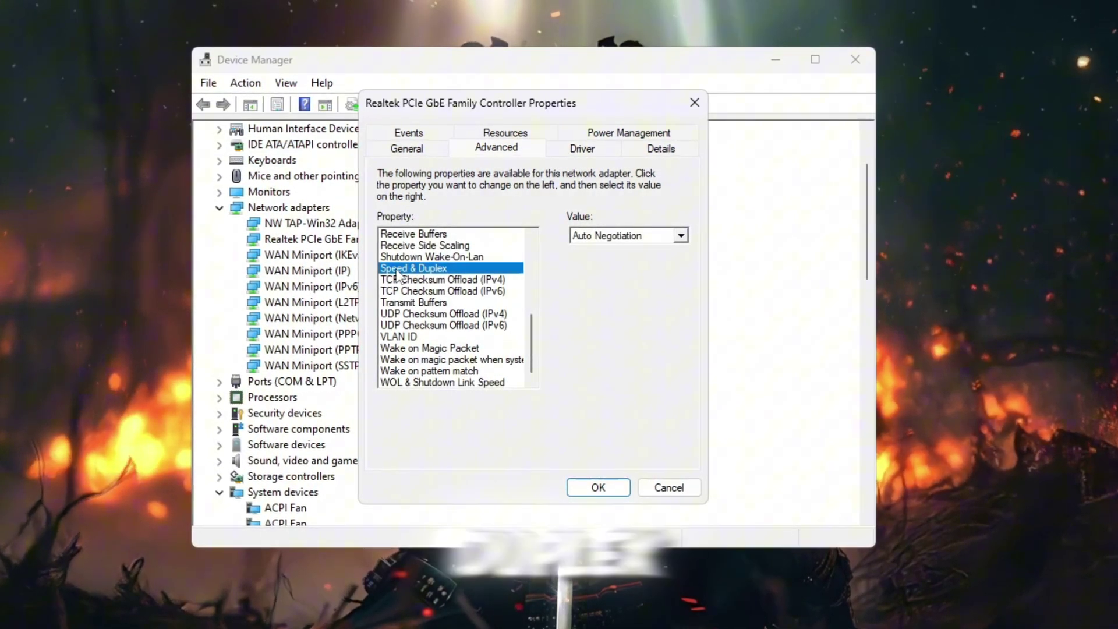
{"action": "left_click", "coordinate": [682, 235]}
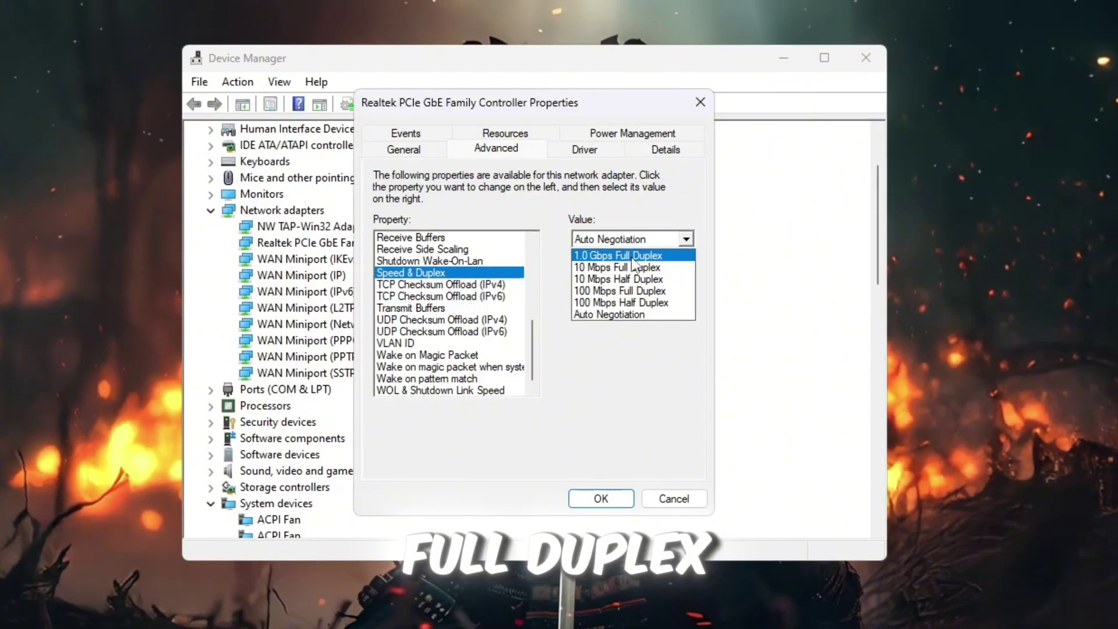
{"action": "left_click", "coordinate": [632, 256]}
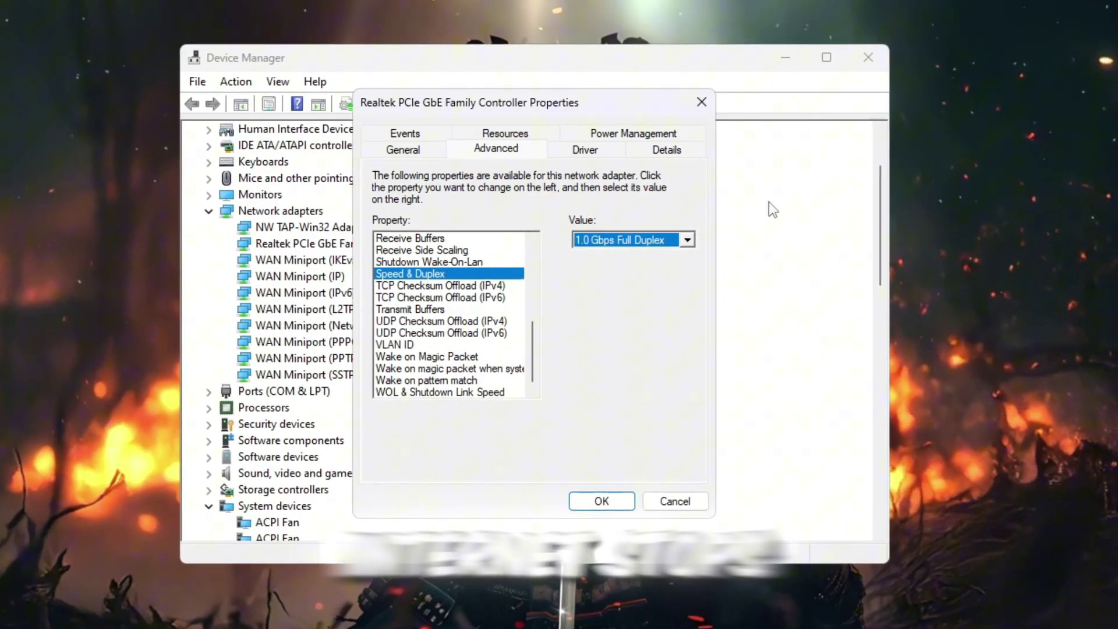
{"action": "left_click", "coordinate": [688, 240]}
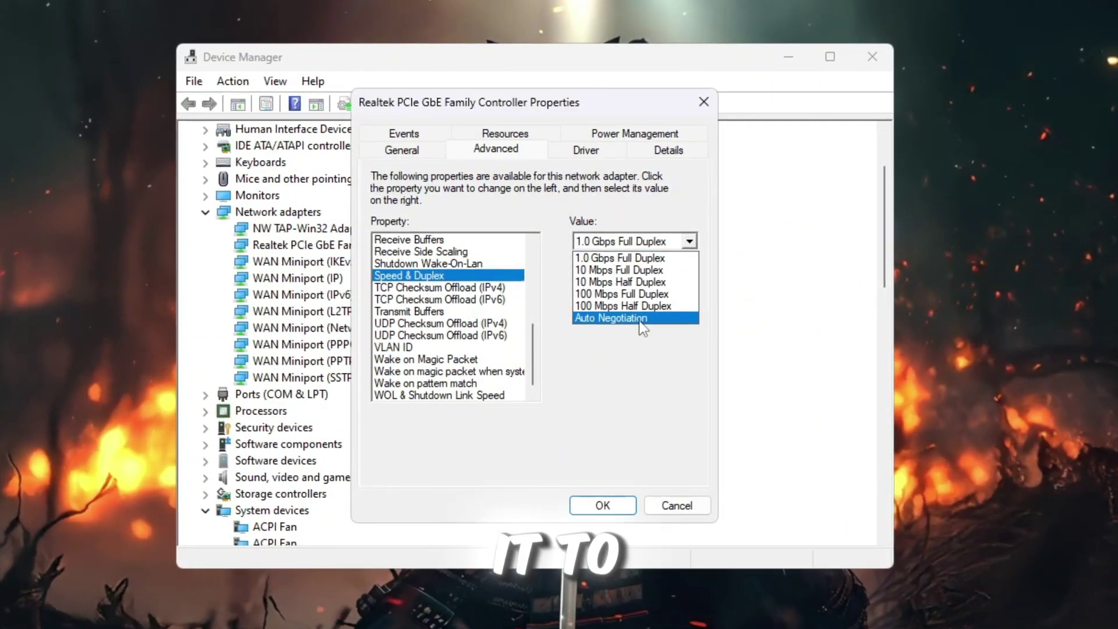
{"action": "left_click", "coordinate": [640, 322]}
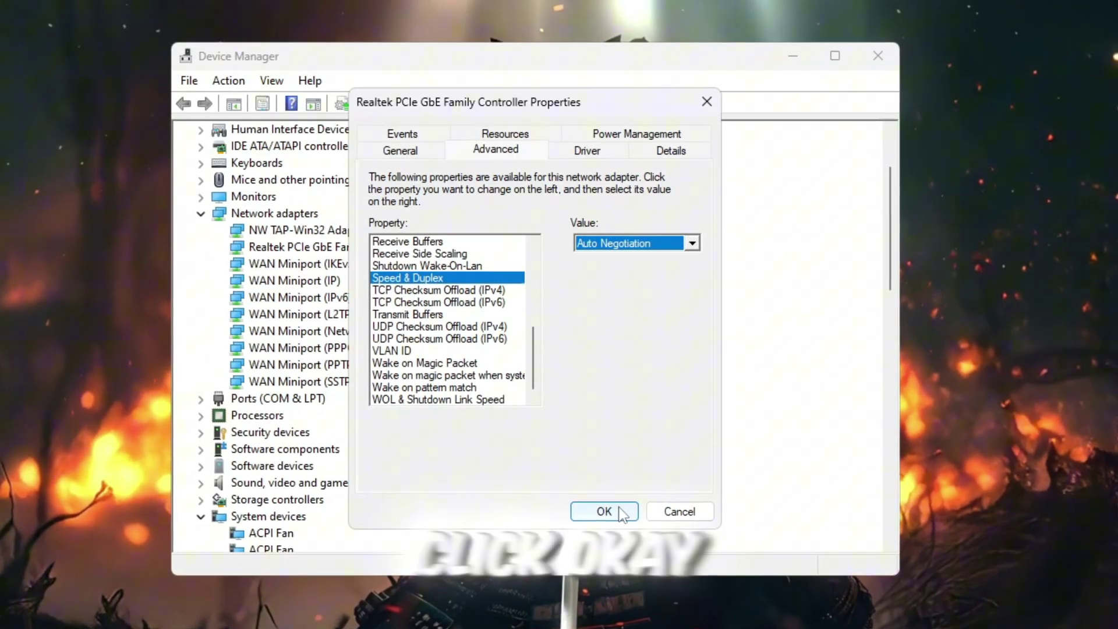
Confirm the Realtek adapter properties with OK, returning to the How To Get LOW PING in Roblox 2025 folder.
{"action": "left_click", "coordinate": [608, 510]}
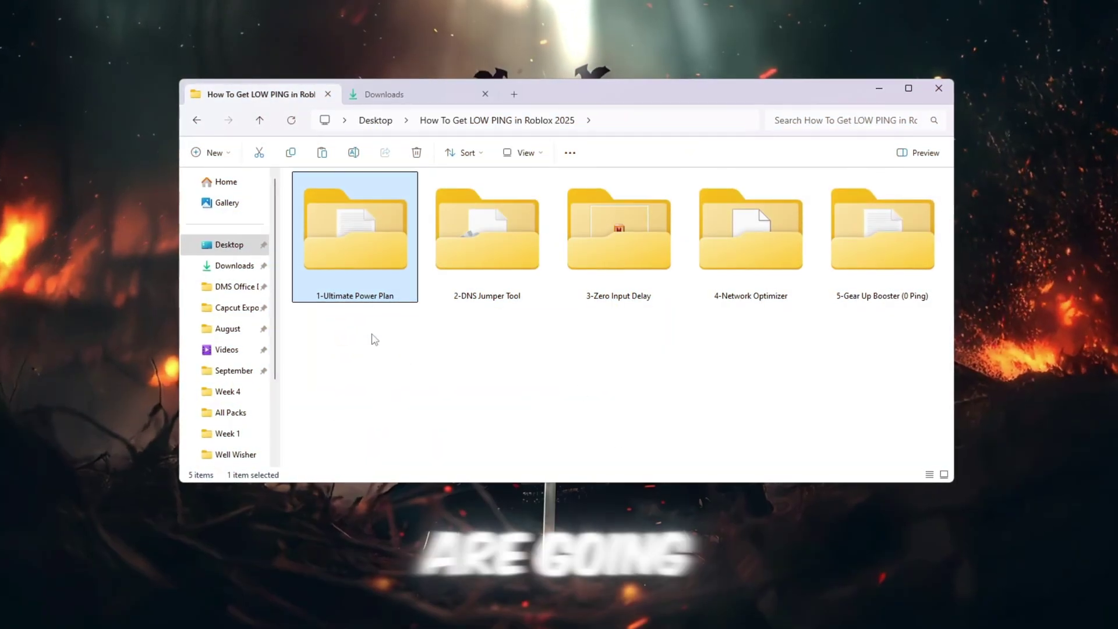
Open Command.txt from the 1-Ultimate Power Plan folder, then search Start for Choose a power plan.
{"action": "double_click", "coordinate": [360, 266]}
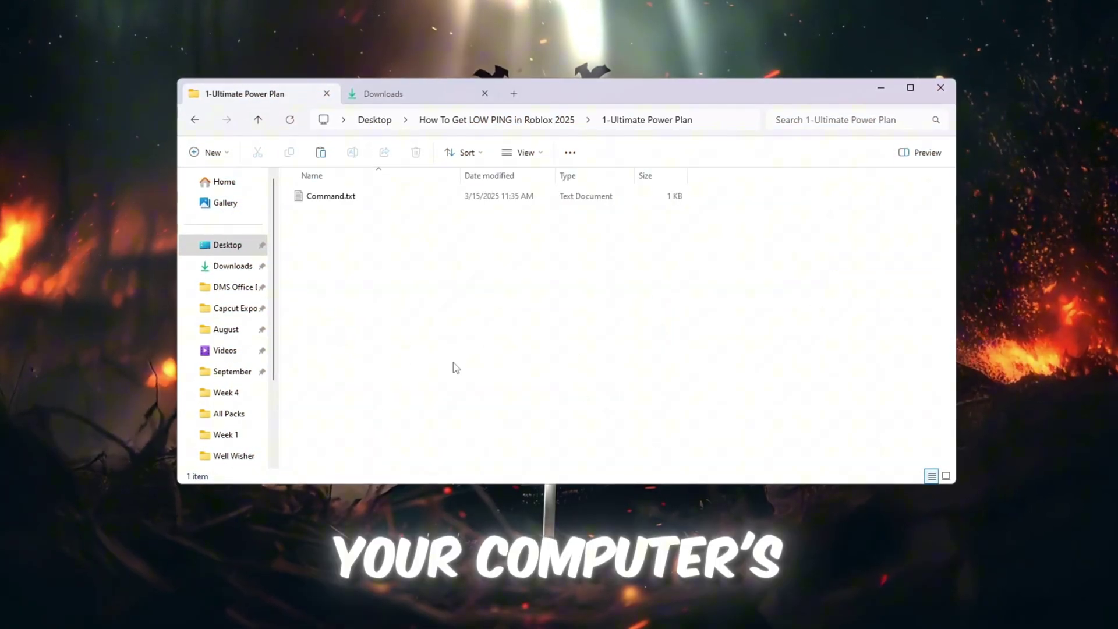
{"action": "key", "text": "Return"}
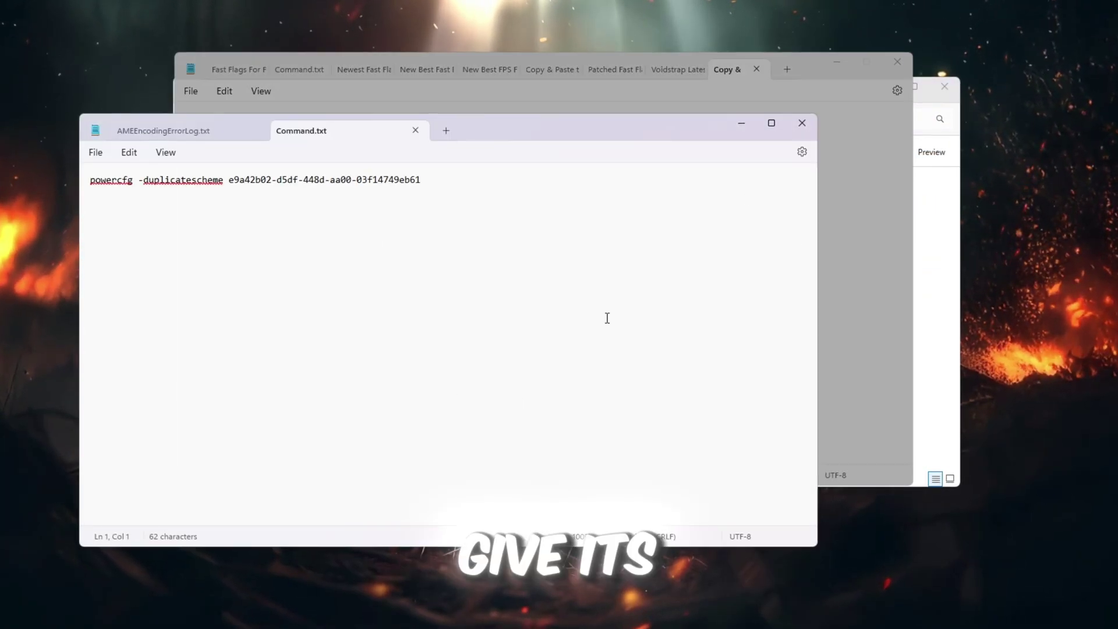
{"action": "left_click_drag", "start_coordinate": [564, 125], "coordinate": [666, 97]}
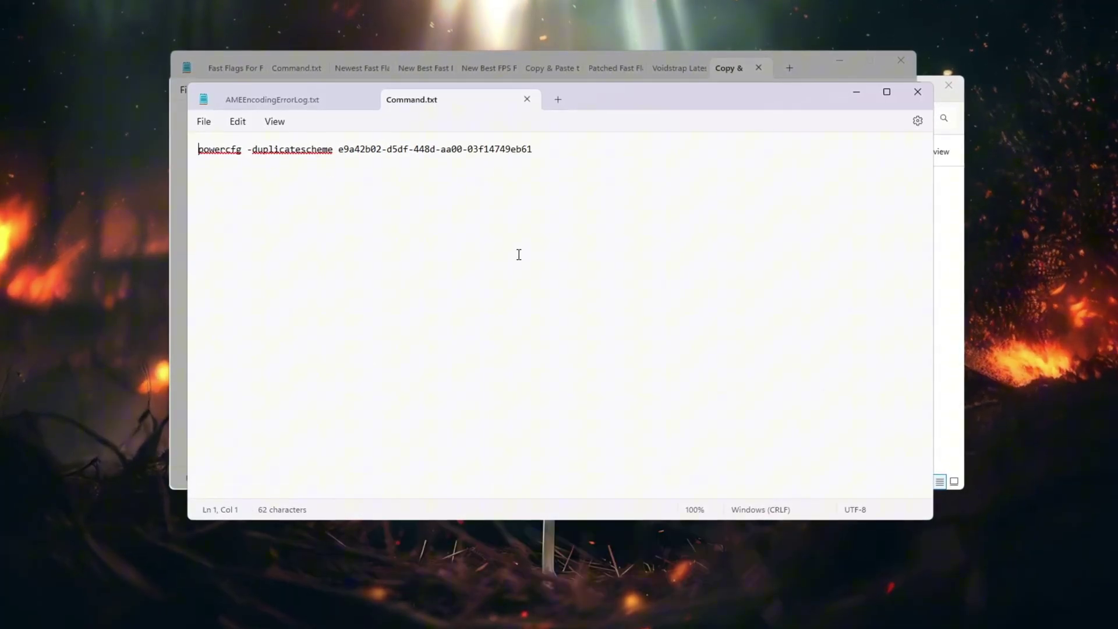
{"action": "key", "text": "super"}
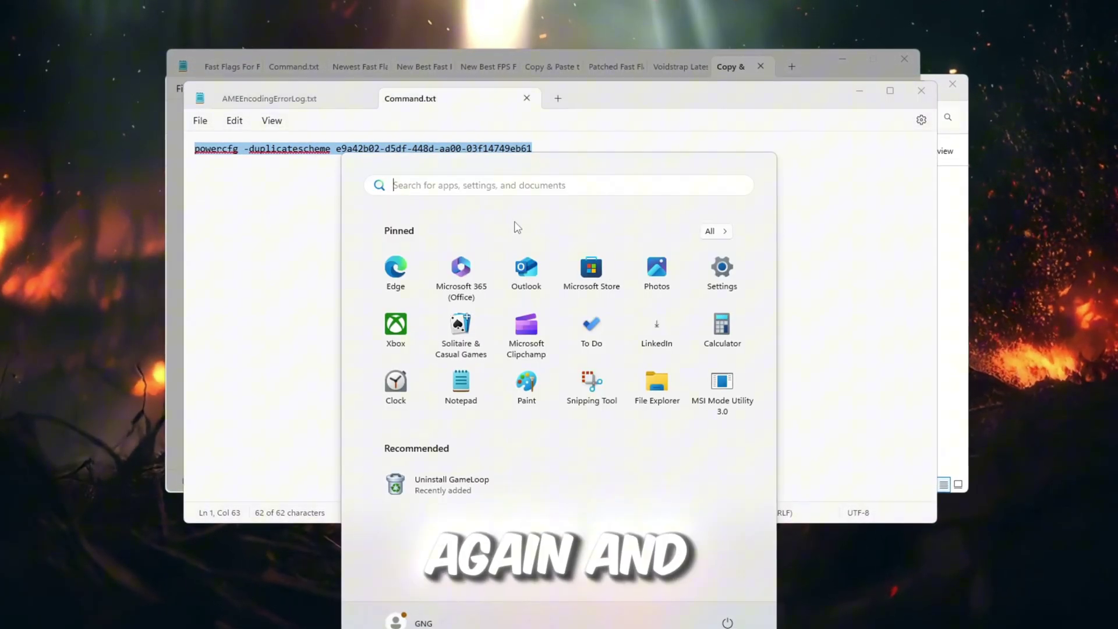
{"action": "type", "text": "choose"}
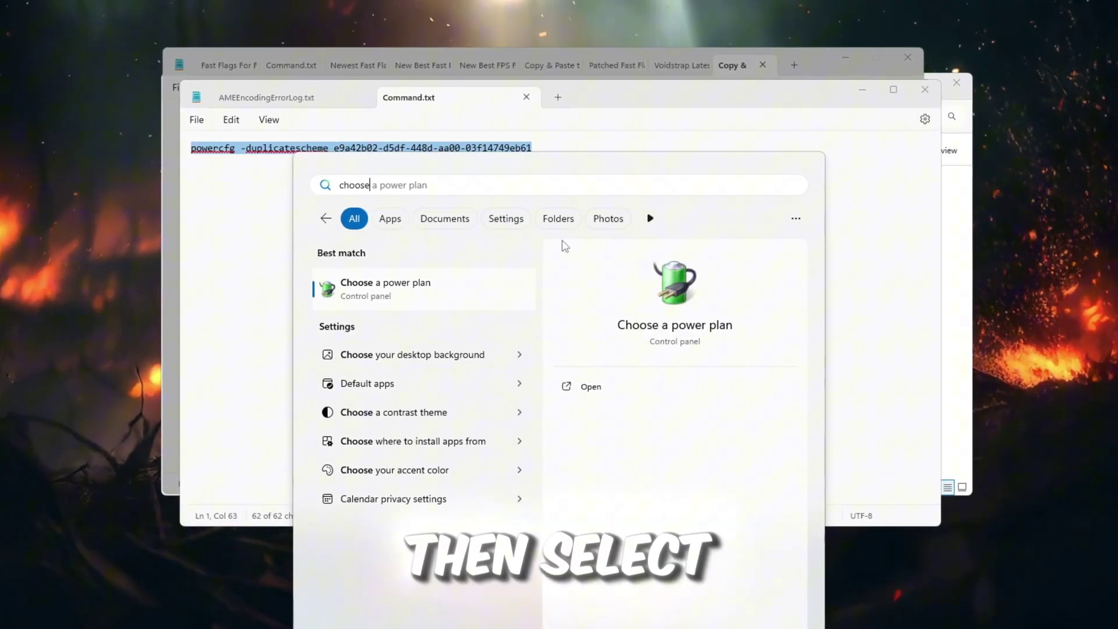
Open Choose a power plan and scroll the plan list down to Ultimate Performance.
{"action": "key", "text": "Return"}
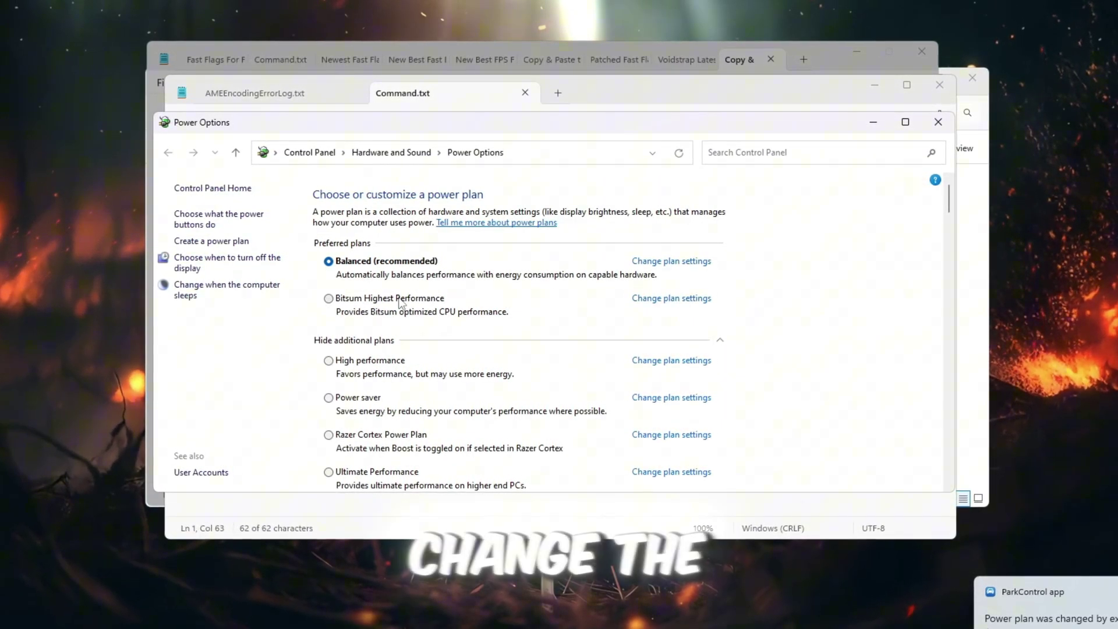
{"action": "scroll", "coordinate": [426, 329], "scroll_direction": "down", "scroll_amount": 2}
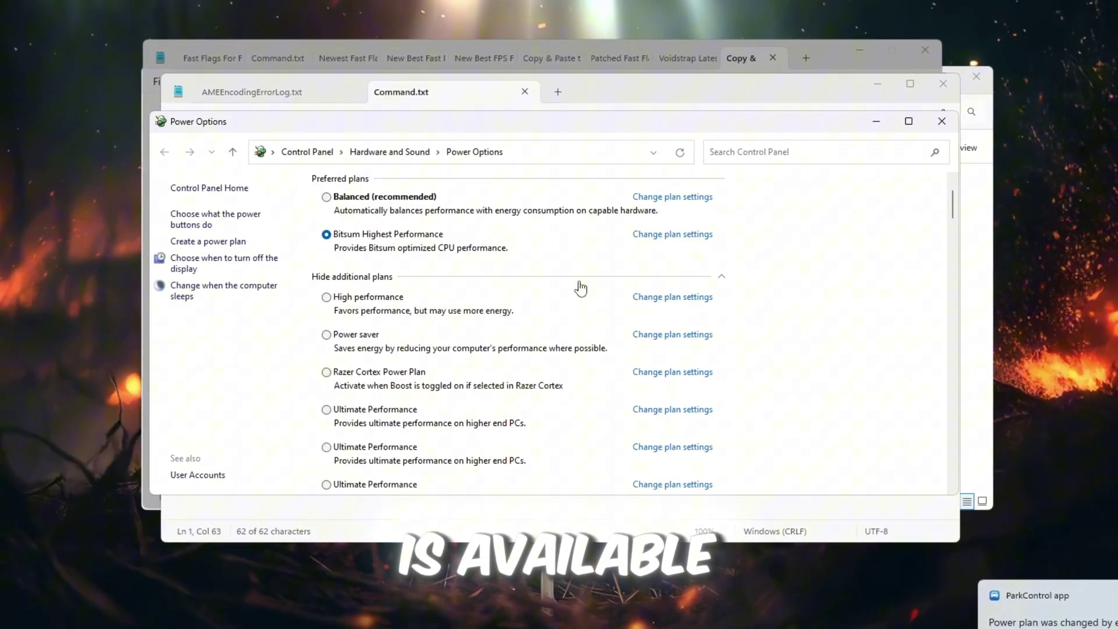
{"action": "scroll", "coordinate": [412, 386], "scroll_direction": "down", "scroll_amount": 2}
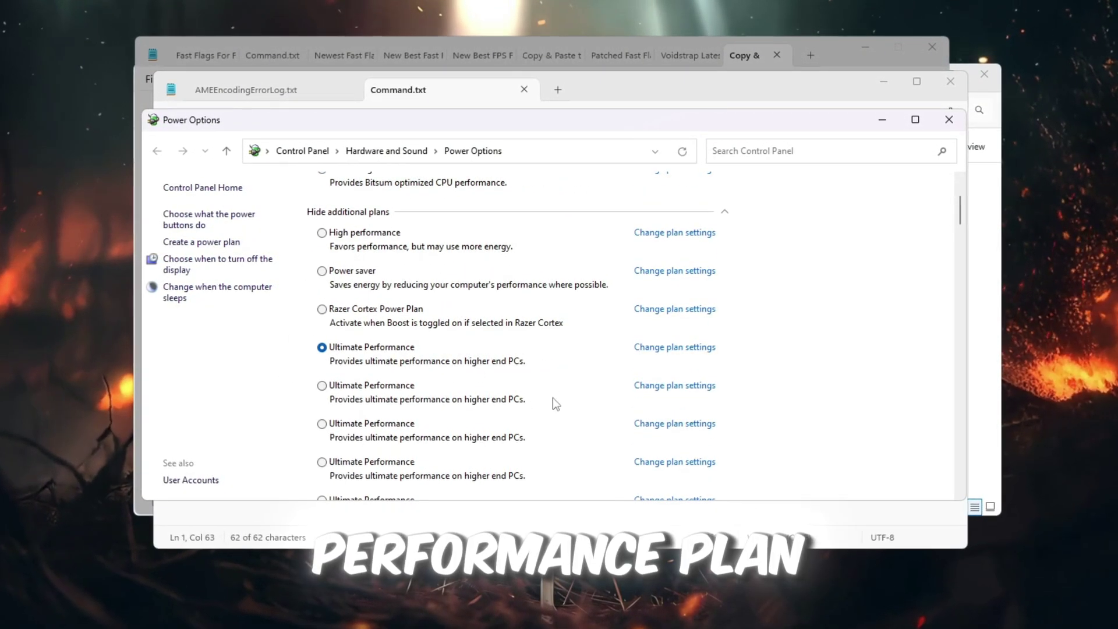
Close Power Options and copy the powercfg -duplicatescheme command from Command.txt.
{"action": "left_click", "coordinate": [950, 119]}
{"action": "right_click", "coordinate": [402, 146]}
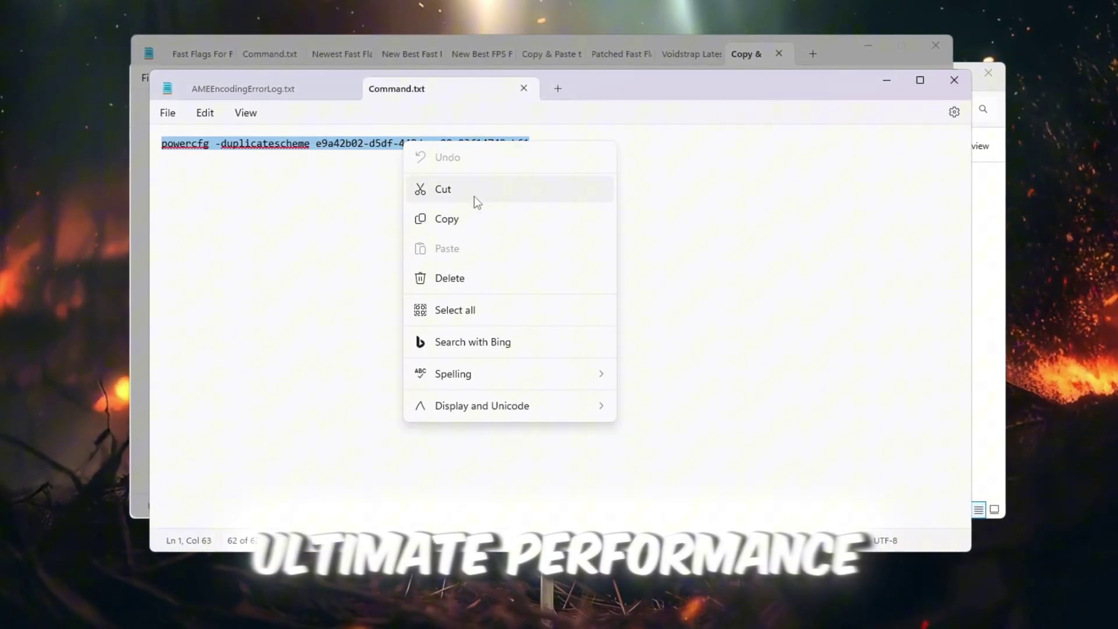
{"action": "left_click", "coordinate": [477, 216]}
Run the copied powercfg command in an administrator Command Prompt.
{"action": "key", "text": "super"}
{"action": "type", "text": "cmd"}
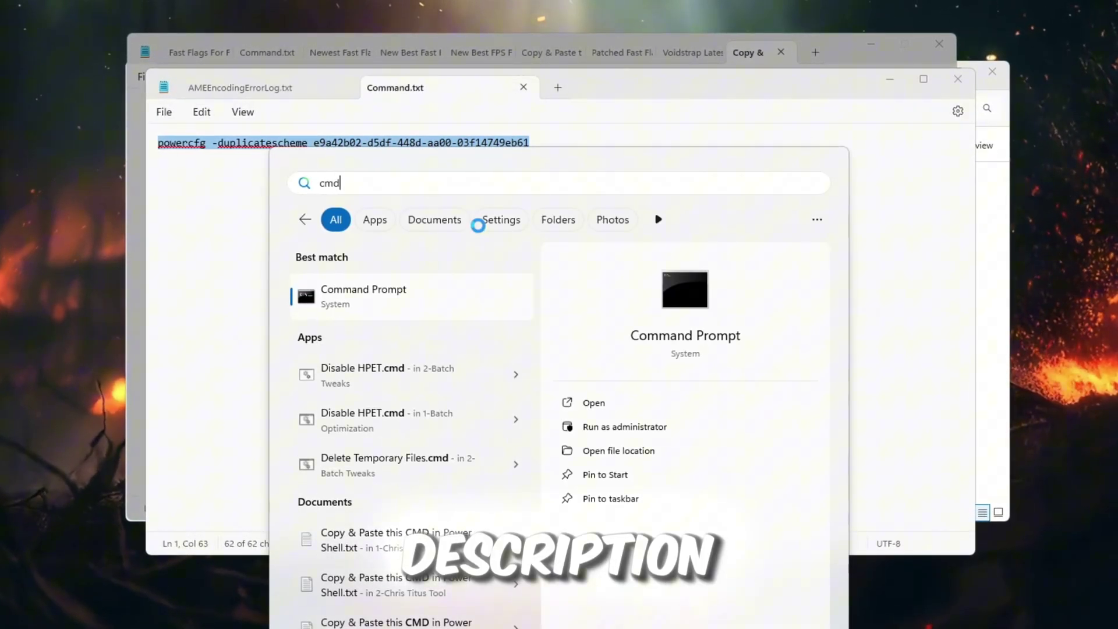
{"action": "left_click", "coordinate": [718, 431]}
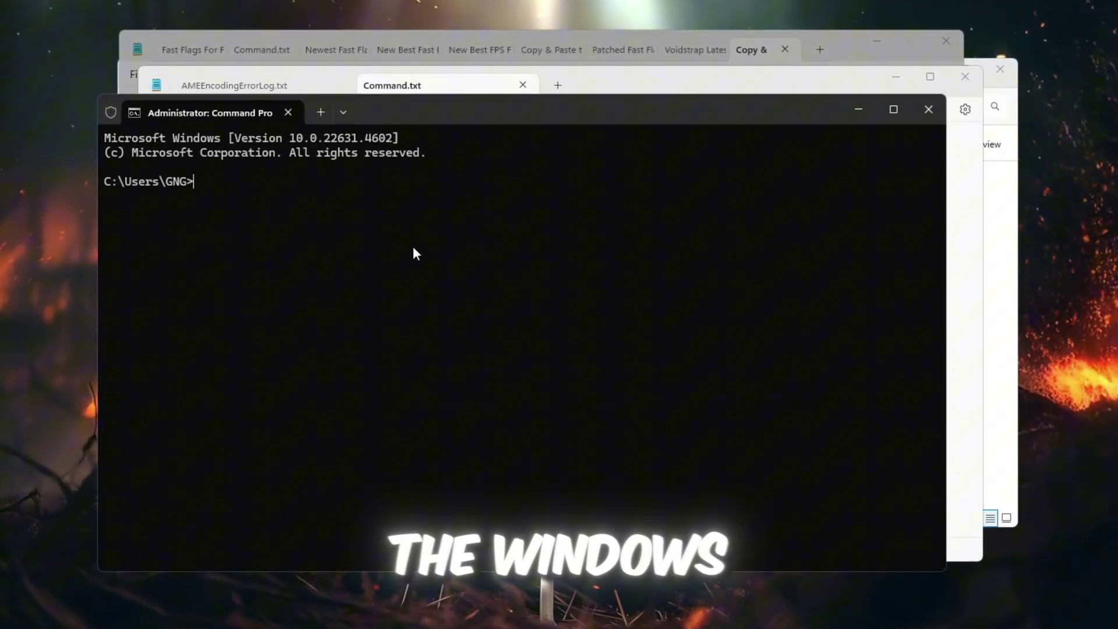
{"action": "right_click", "coordinate": [413, 249]}
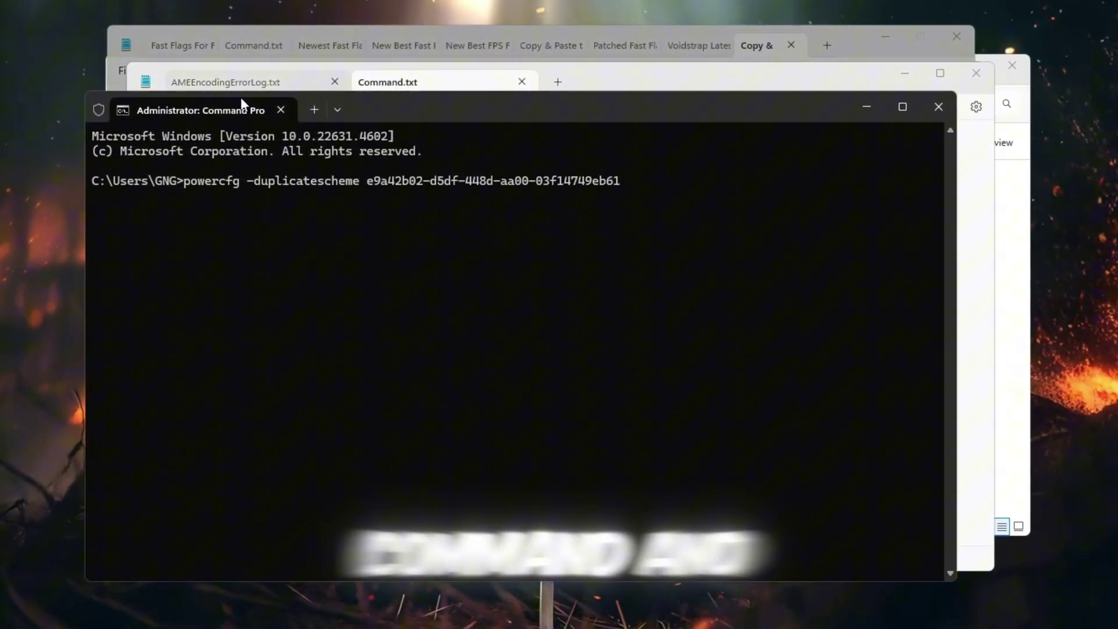
{"action": "key", "text": "Return"}
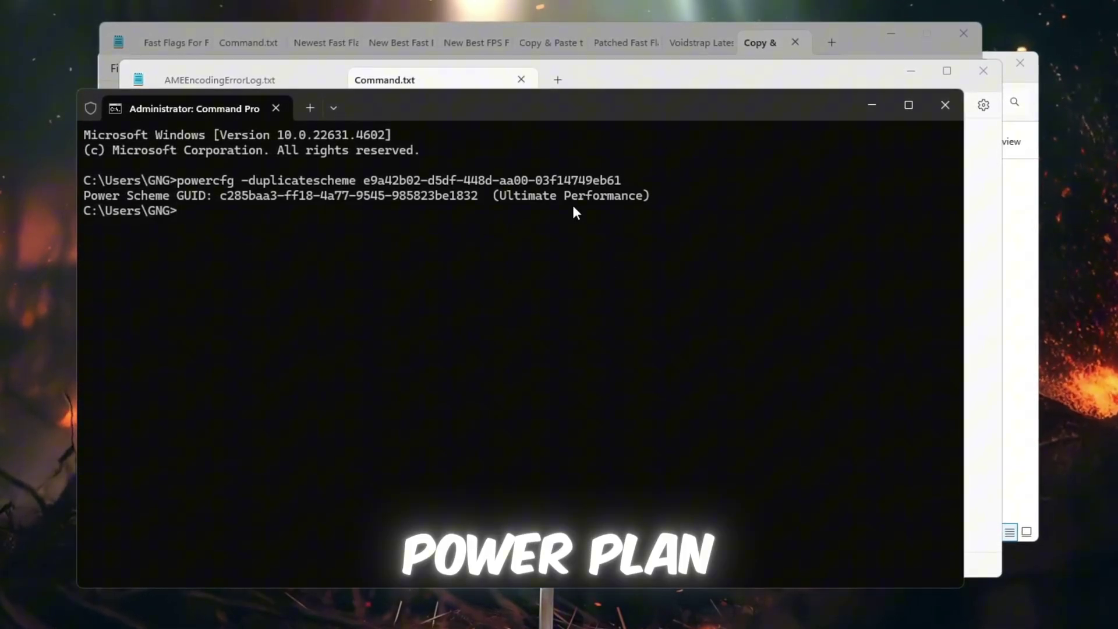
Check the new Ultimate Performance plan in Power Options, then close Power Options, Command Prompt and Notepad.
{"action": "key", "text": "super"}
{"action": "type", "text": "cho"}
{"action": "key", "text": "Return"}
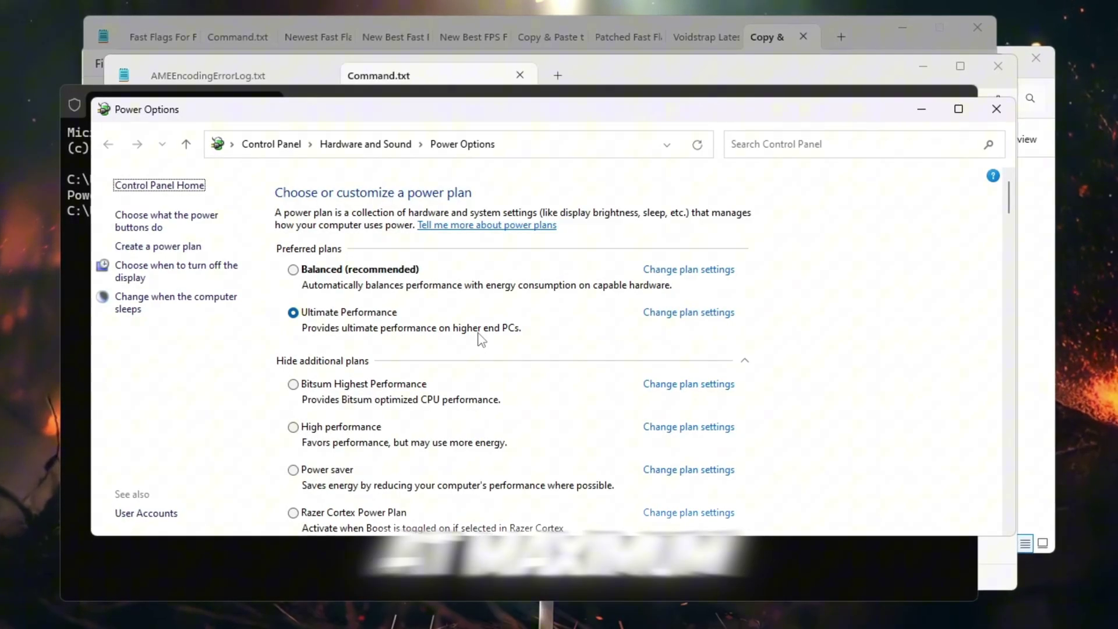
{"action": "left_click", "coordinate": [1010, 117]}
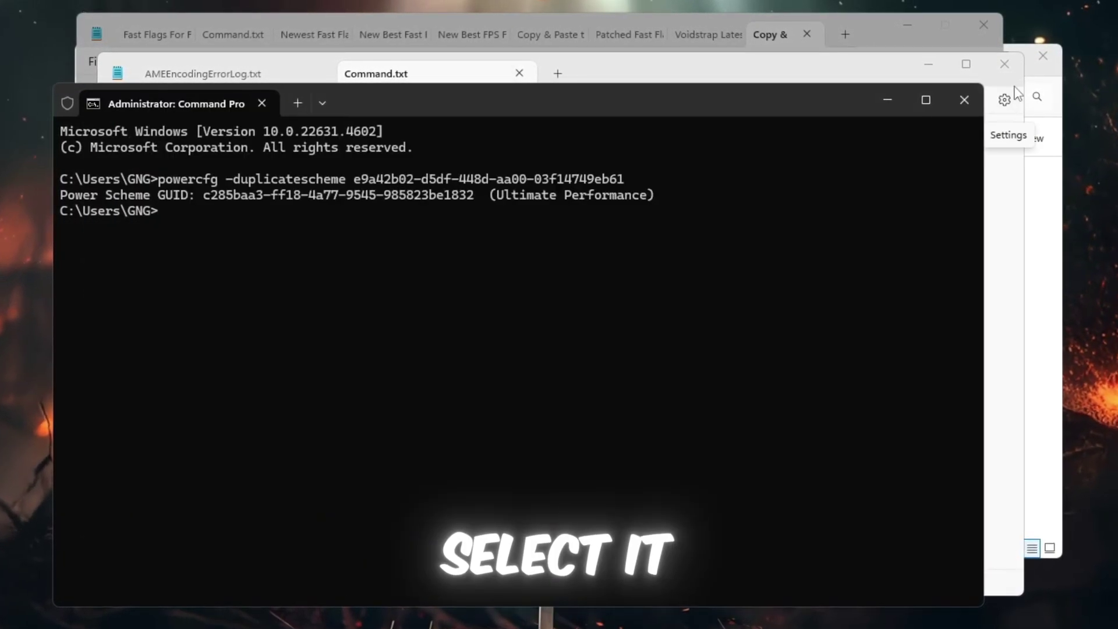
{"action": "left_click", "coordinate": [965, 100]}
{"action": "left_click", "coordinate": [1005, 65]}
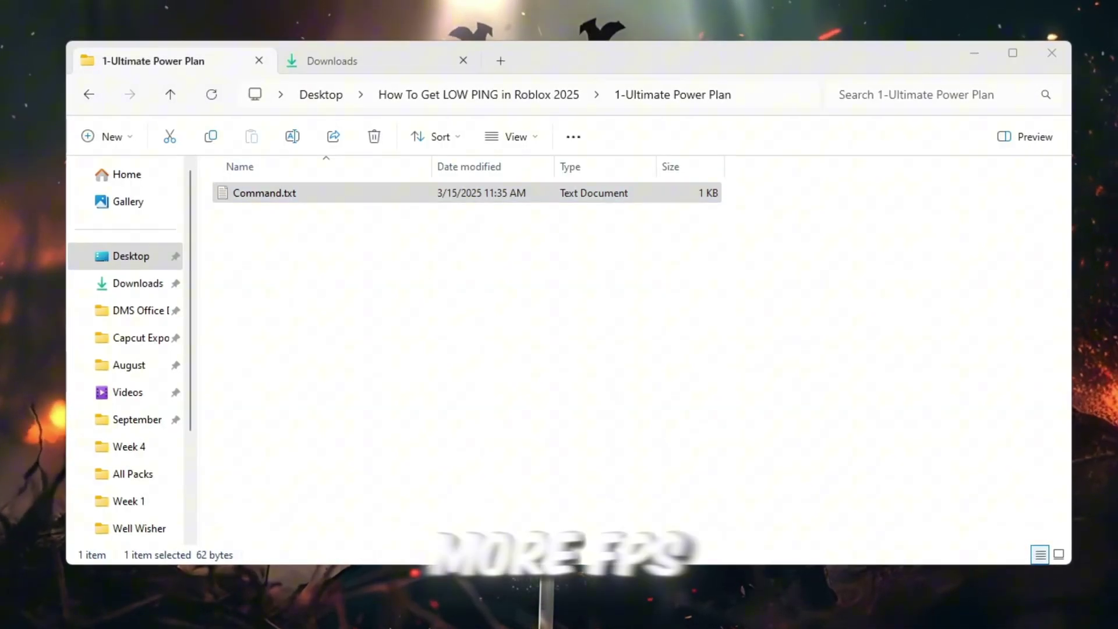
Bring File Explorer forward and go back to the parent tutorial folder.
{"action": "left_click", "coordinate": [799, 363]}
{"action": "left_click", "coordinate": [100, 107]}
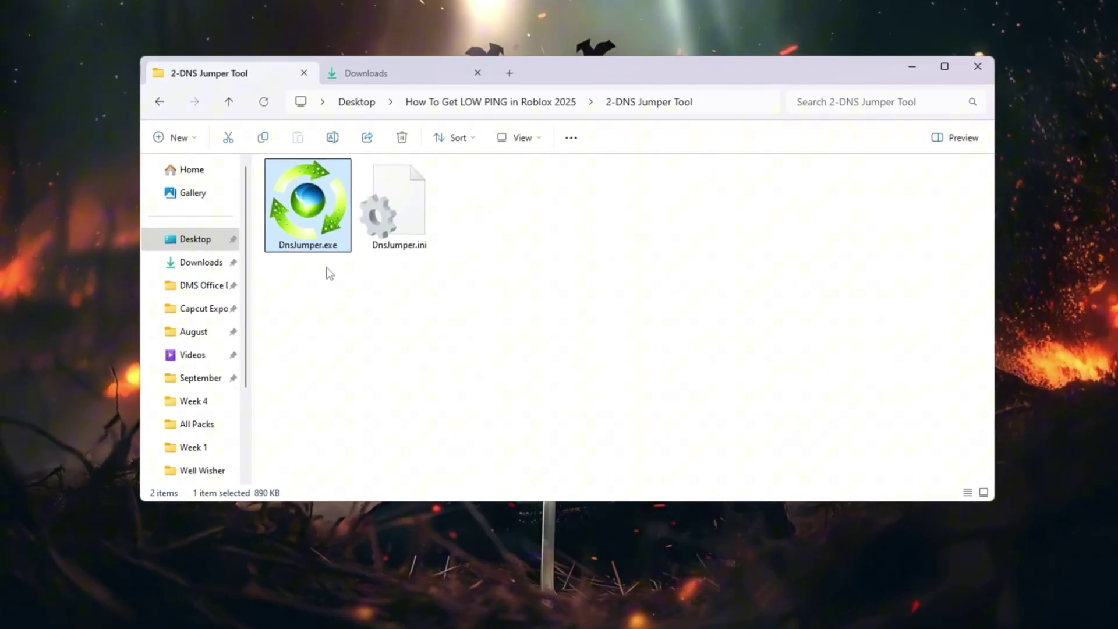
Run DnsJumper.exe as administrator, minimize File Explorer, and move the DNS Jumper window higher.
{"action": "right_click", "coordinate": [303, 213]}
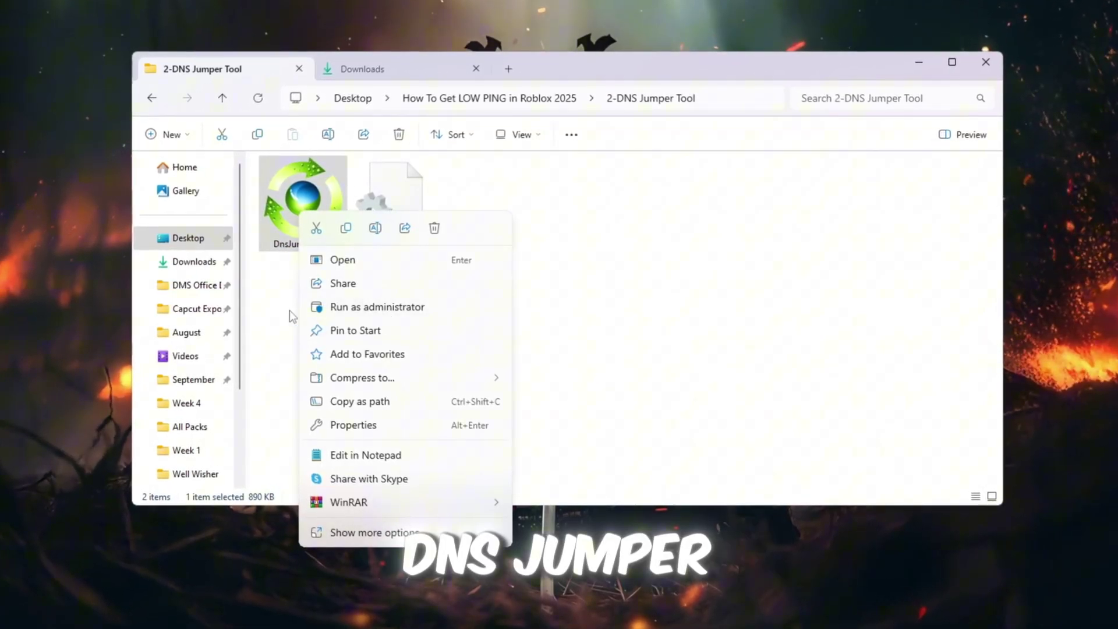
{"action": "left_click", "coordinate": [391, 309]}
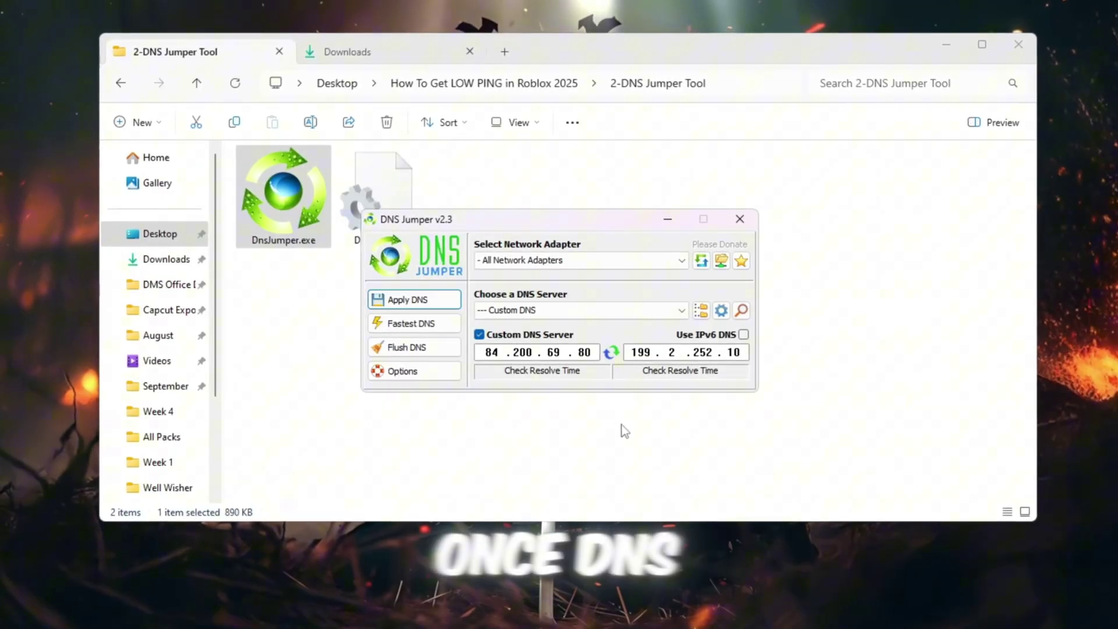
{"action": "left_click", "coordinate": [947, 45]}
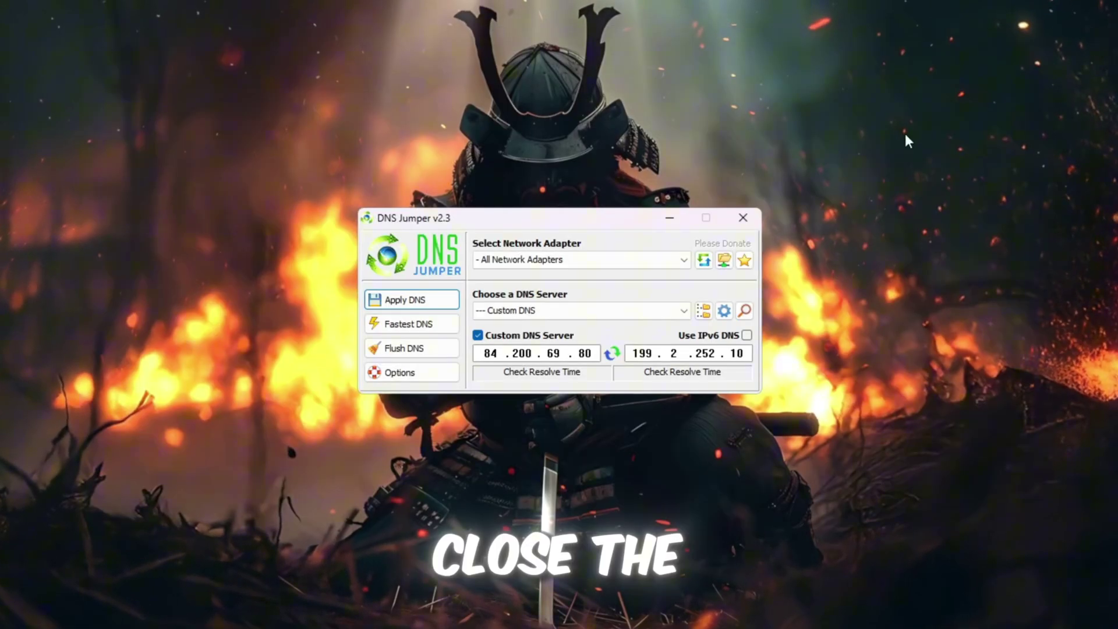
{"action": "left_click_drag", "start_coordinate": [563, 217], "coordinate": [559, 153]}
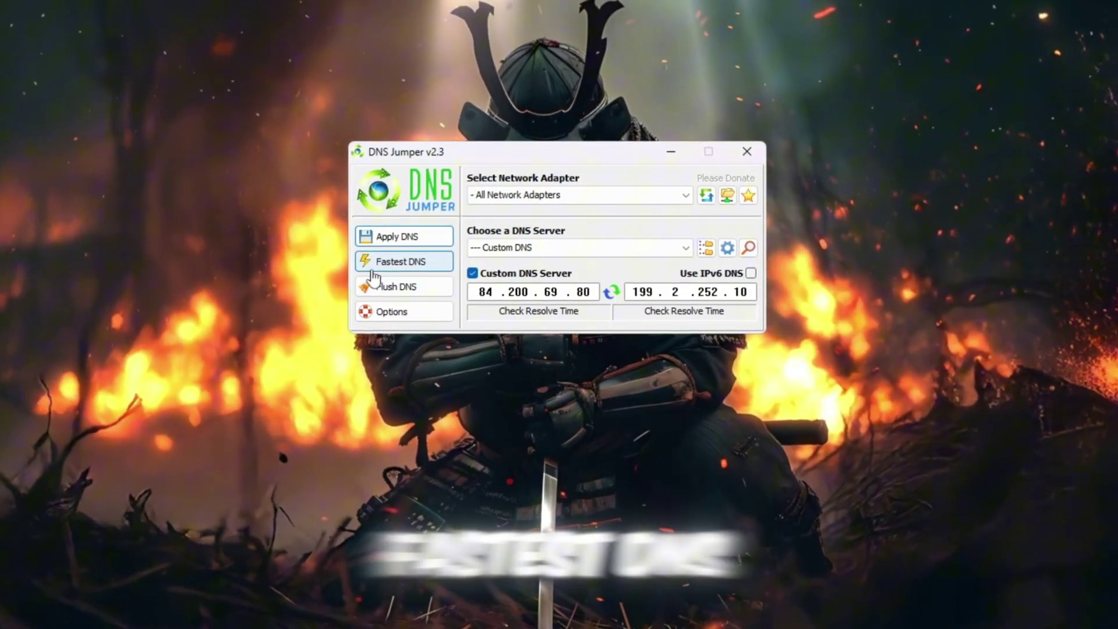
Run the Fastest DNS speed test on all servers, then close the results once Cloudflare ranks fastest.
{"action": "left_click", "coordinate": [372, 265]}
{"action": "scroll", "coordinate": [493, 248], "scroll_direction": "down", "scroll_amount": 3}
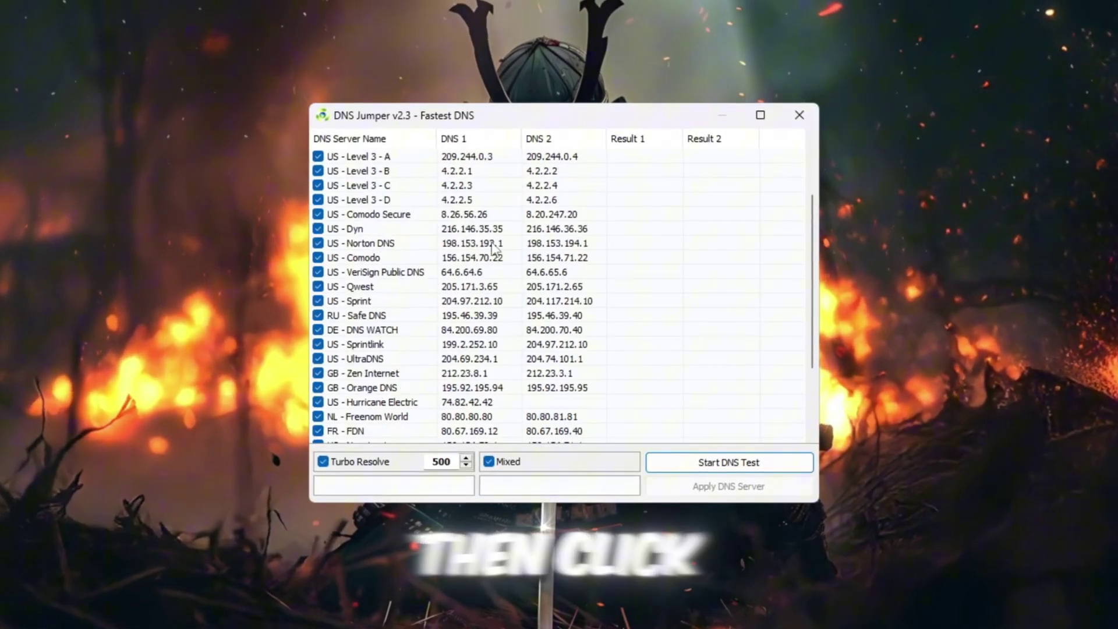
{"action": "scroll", "coordinate": [492, 248], "scroll_direction": "down", "scroll_amount": 2}
{"action": "left_click", "coordinate": [729, 462]}
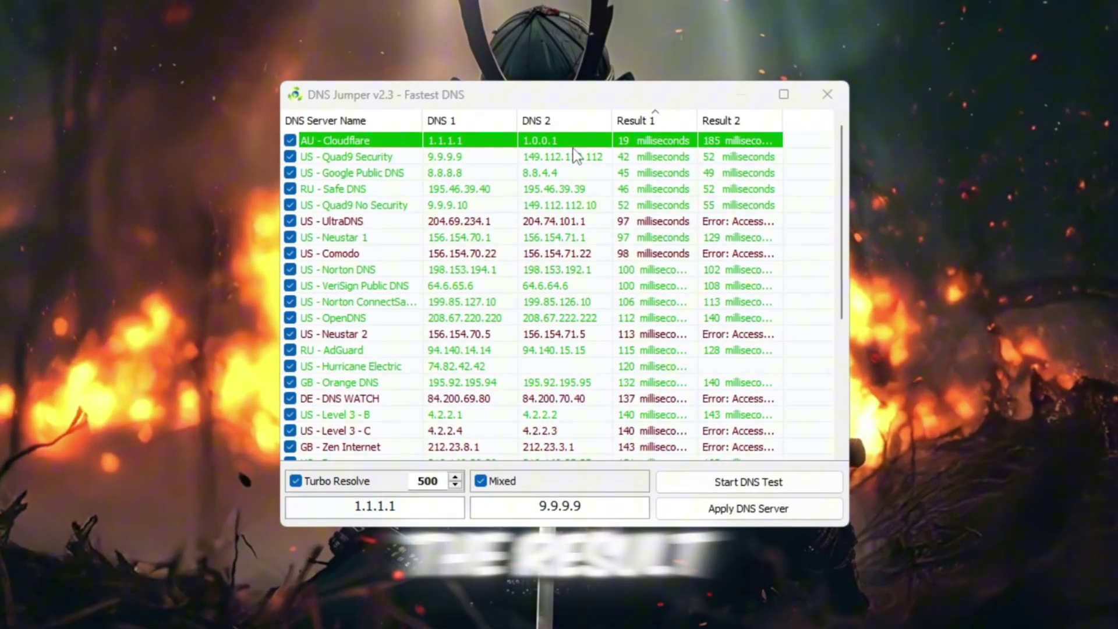
{"action": "scroll", "coordinate": [563, 300], "scroll_direction": "down", "scroll_amount": 4}
{"action": "scroll", "coordinate": [563, 300], "scroll_direction": "up", "scroll_amount": 4}
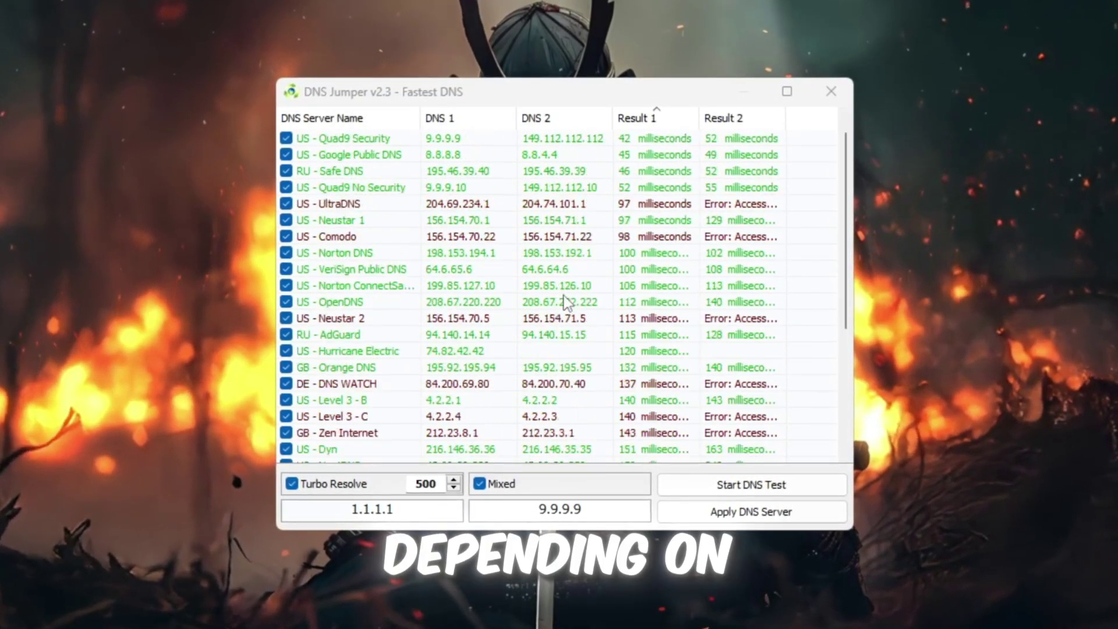
{"action": "scroll", "coordinate": [564, 299], "scroll_direction": "up", "scroll_amount": 1}
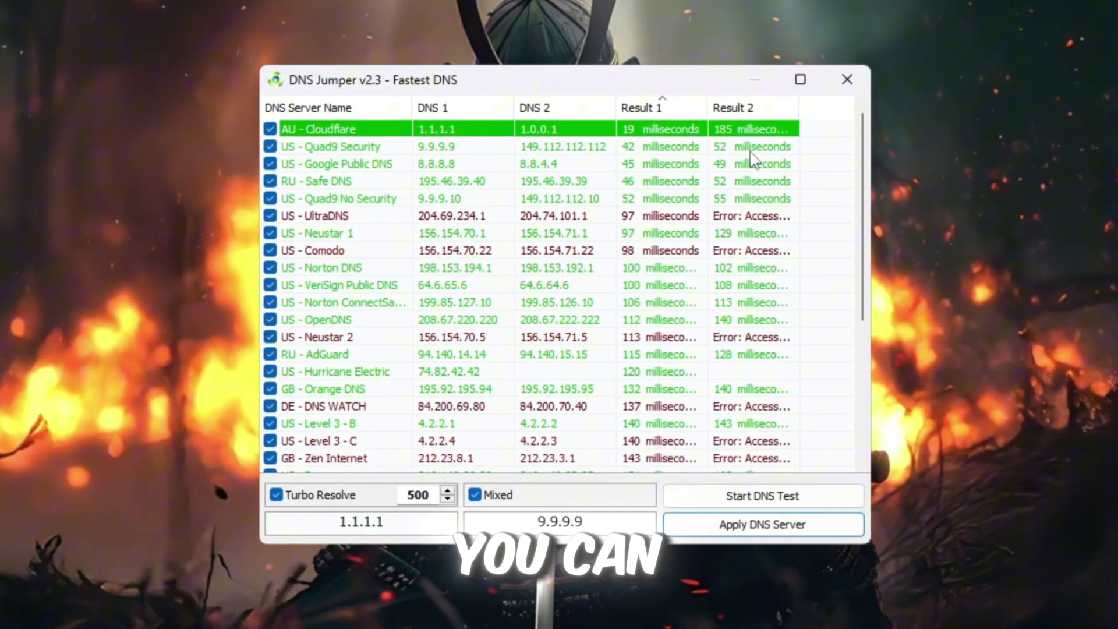
{"action": "left_click", "coordinate": [858, 76]}
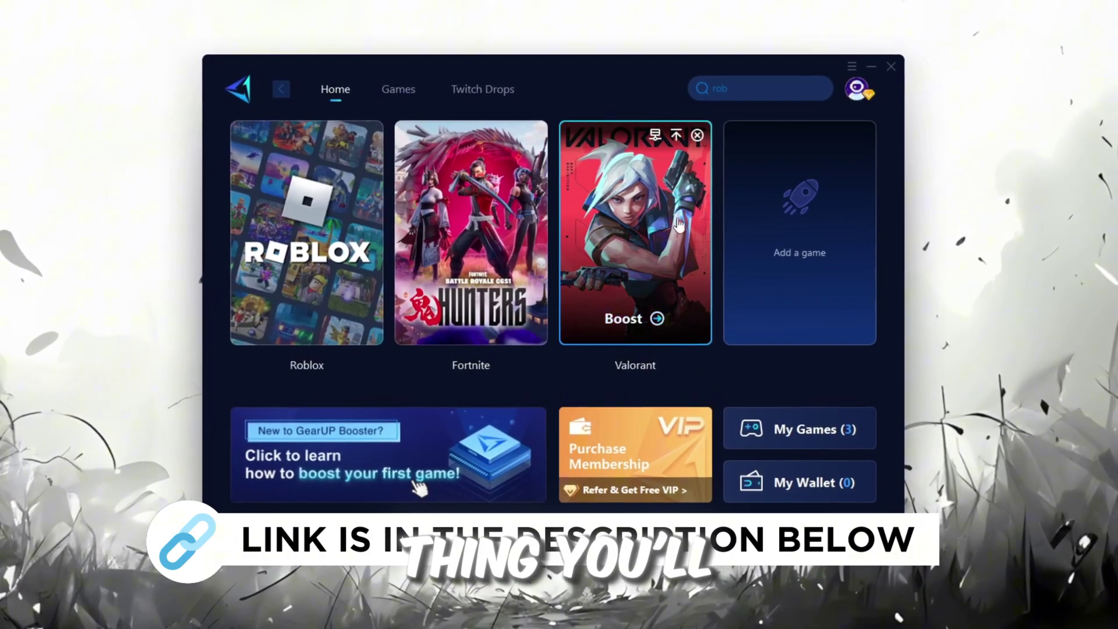
Check the account profile and browse the supported-games catalogue before returning to Home.
{"action": "left_click", "coordinate": [863, 86]}
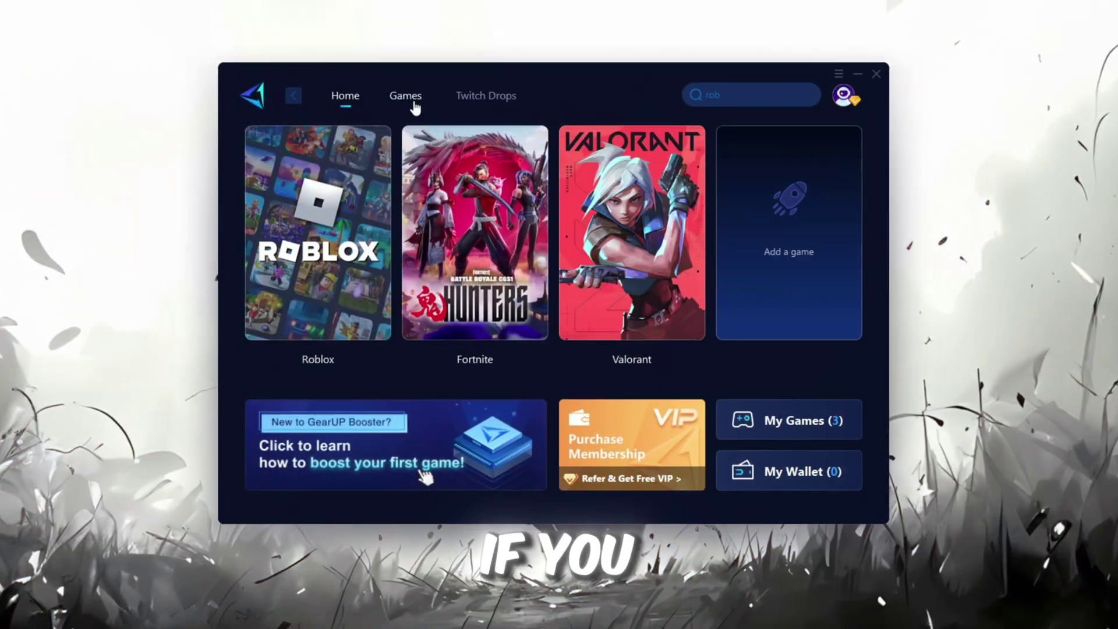
{"action": "left_click", "coordinate": [413, 104]}
{"action": "scroll", "coordinate": [539, 296], "scroll_direction": "down", "scroll_amount": 6}
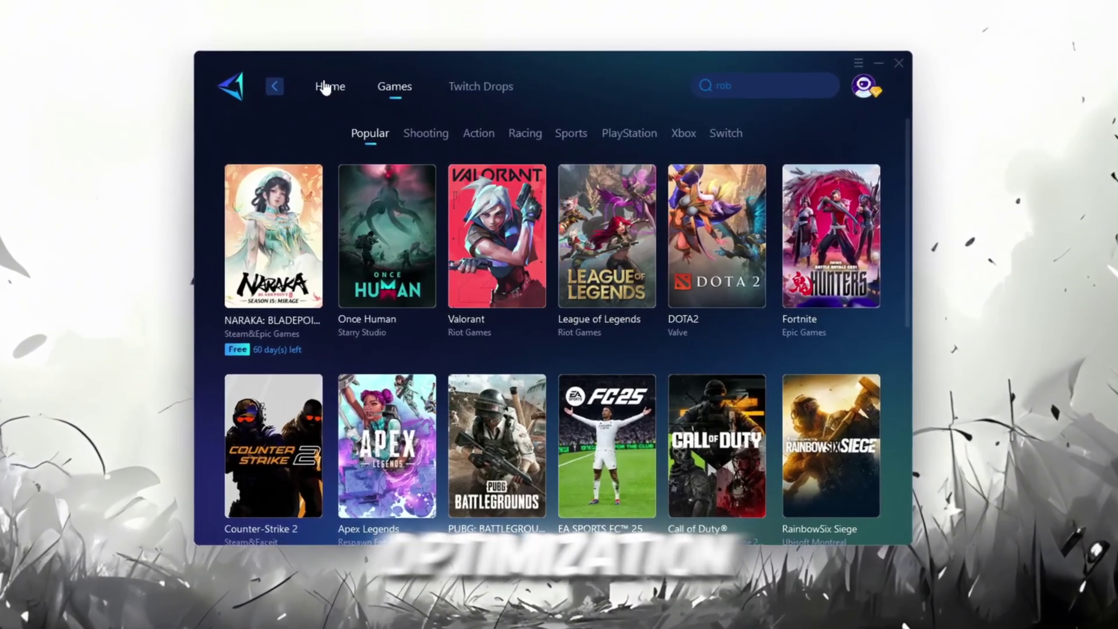
{"action": "left_click", "coordinate": [325, 87]}
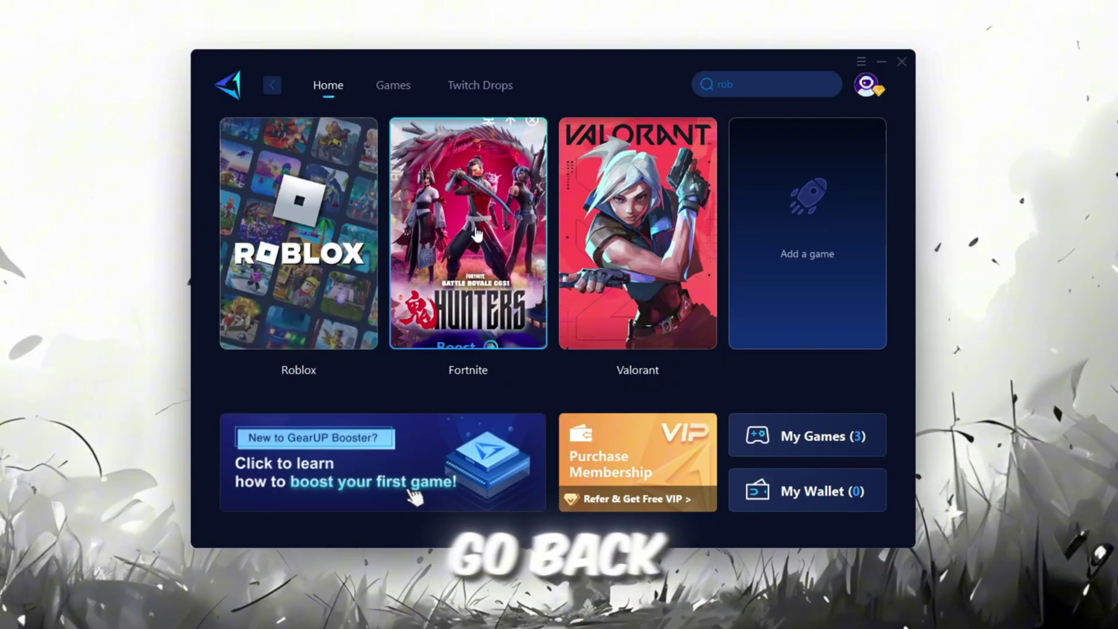
Start boosting Roblox from its card on the Home page.
{"action": "mouse_move", "coordinate": [442, 288]}
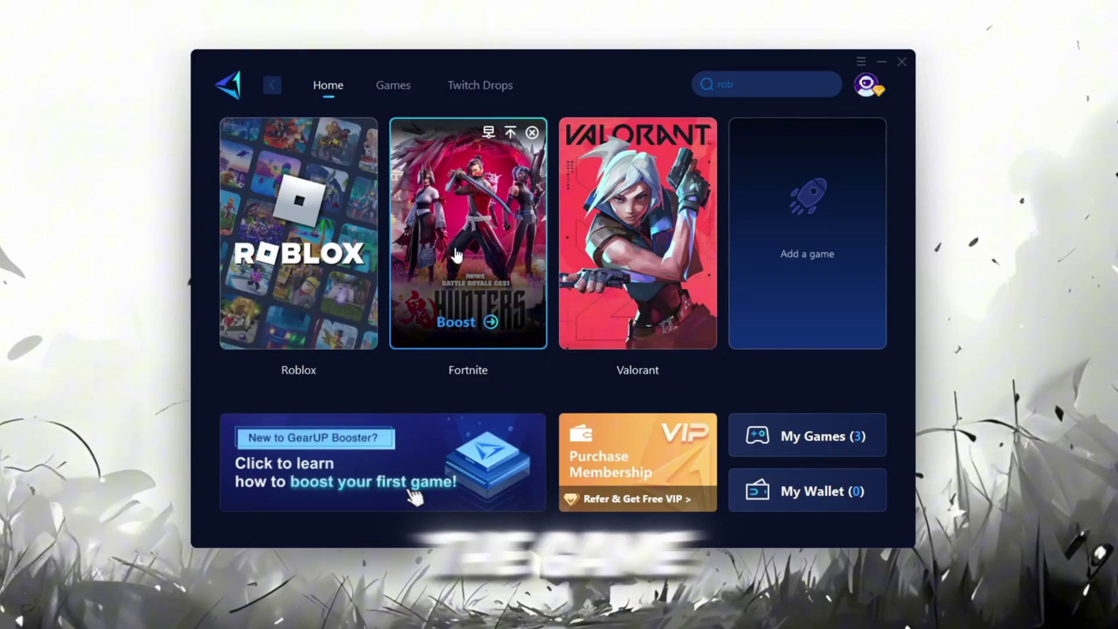
{"action": "mouse_move", "coordinate": [280, 156]}
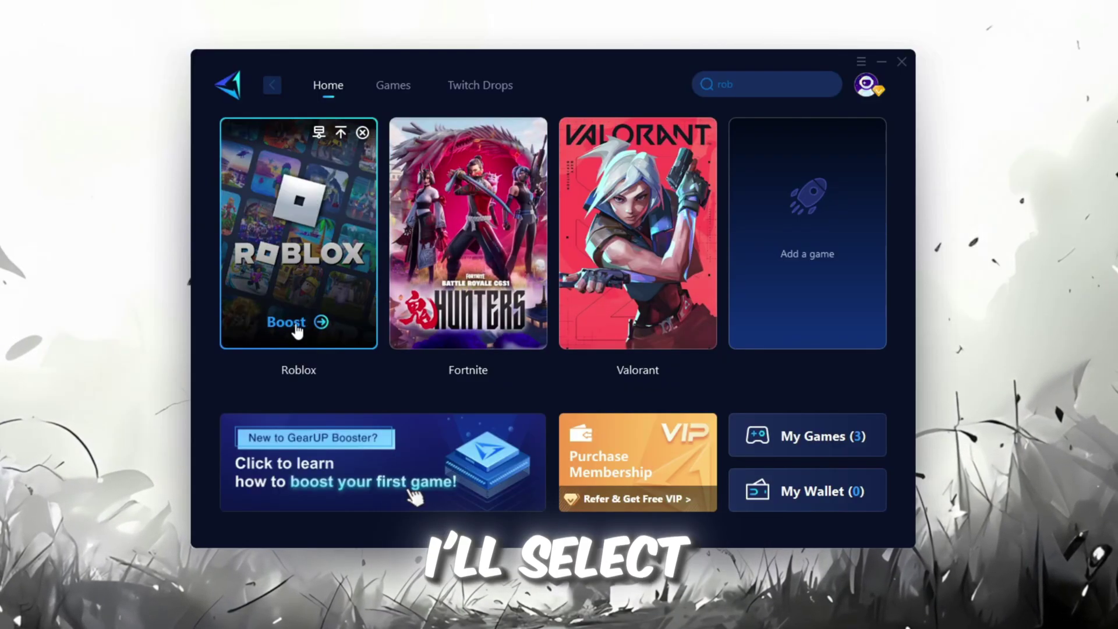
{"action": "left_click", "coordinate": [296, 324]}
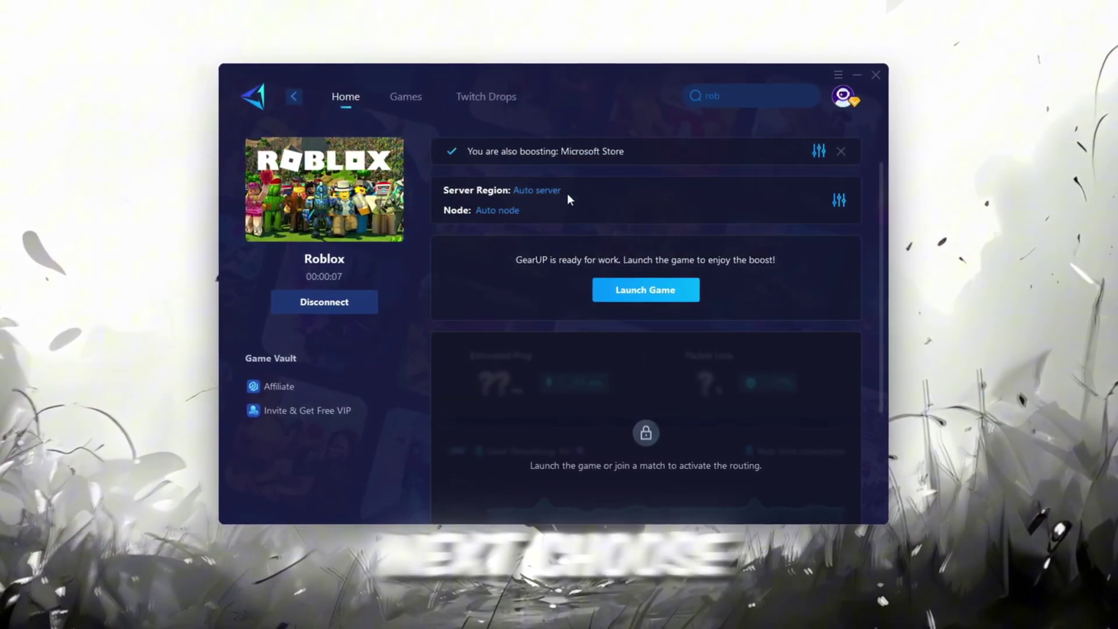
{"action": "left_click", "coordinate": [537, 192]}
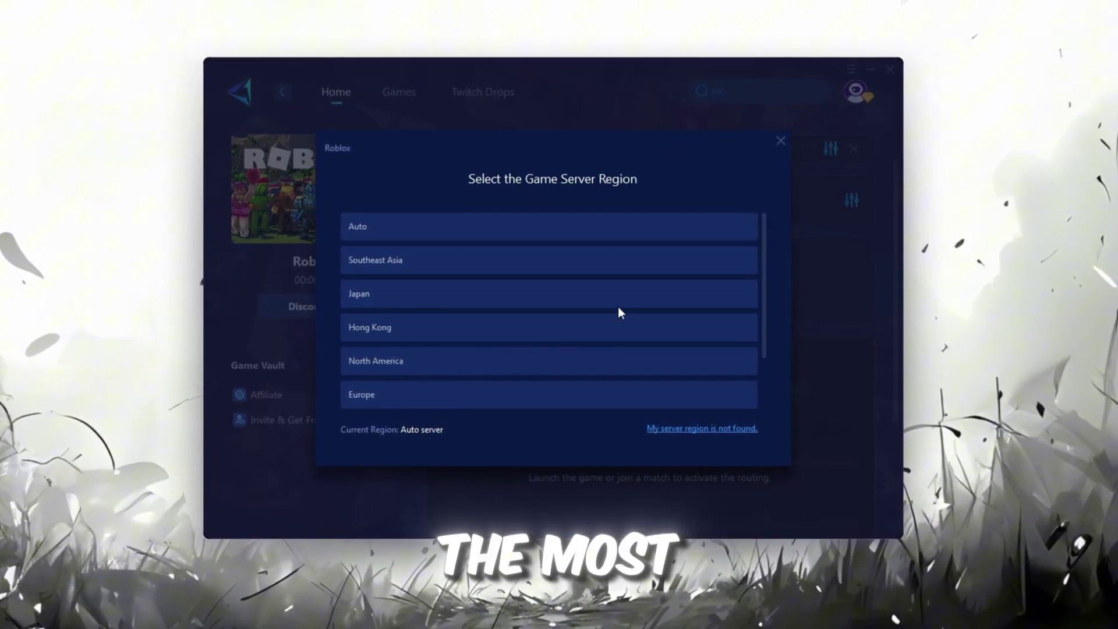
{"action": "scroll", "coordinate": [620, 297], "scroll_direction": "down", "scroll_amount": 1}
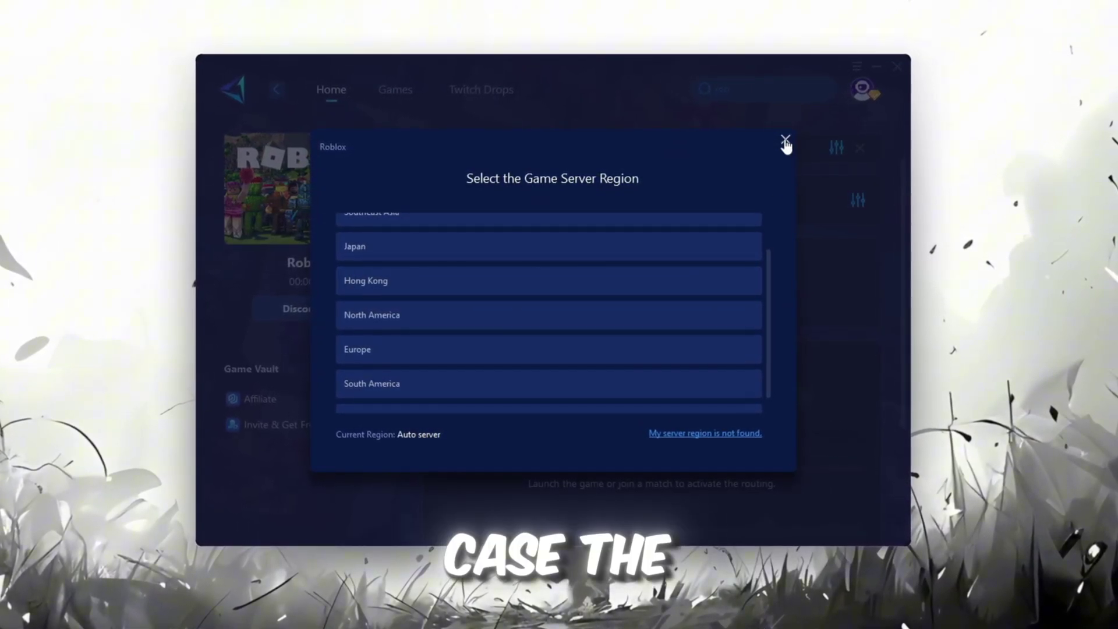
{"action": "left_click", "coordinate": [785, 141]}
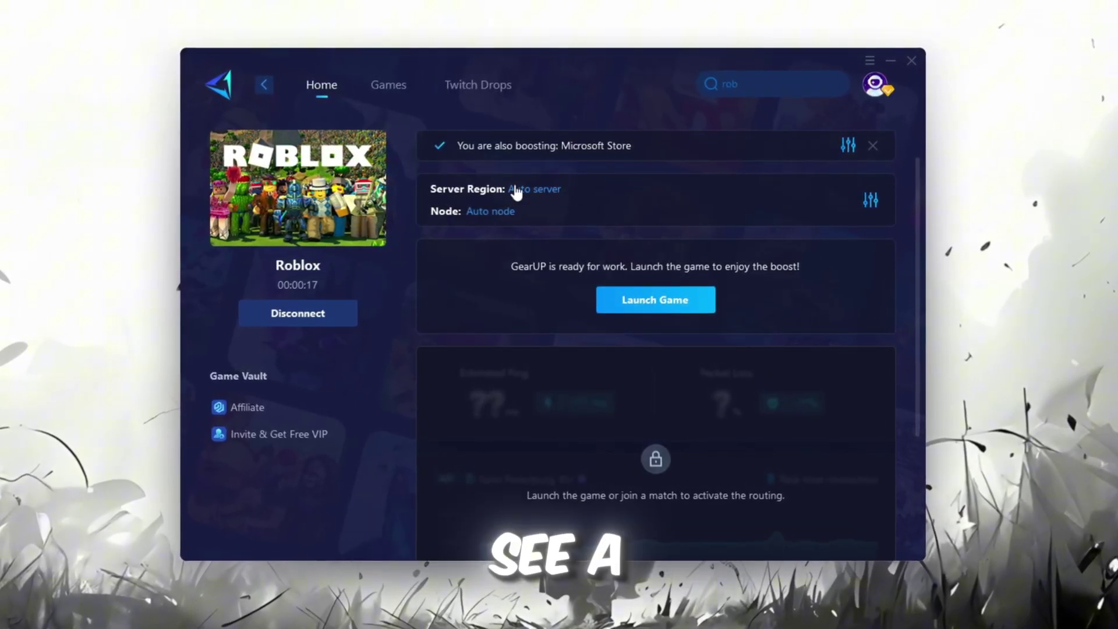
{"action": "left_click", "coordinate": [504, 211]}
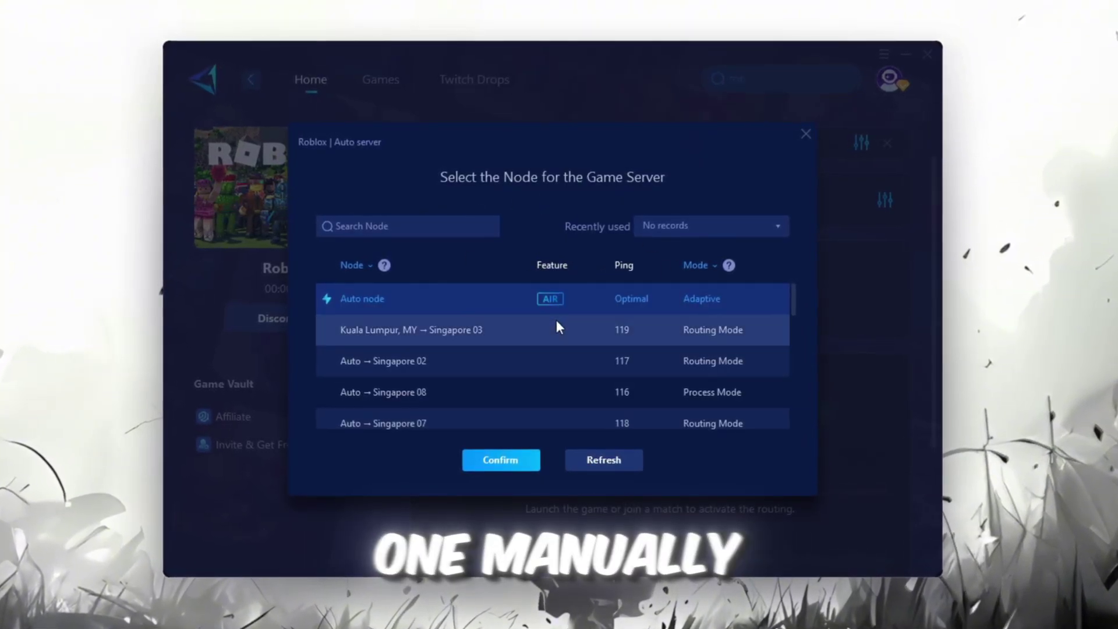
{"action": "scroll", "coordinate": [550, 314], "scroll_direction": "down", "scroll_amount": 3}
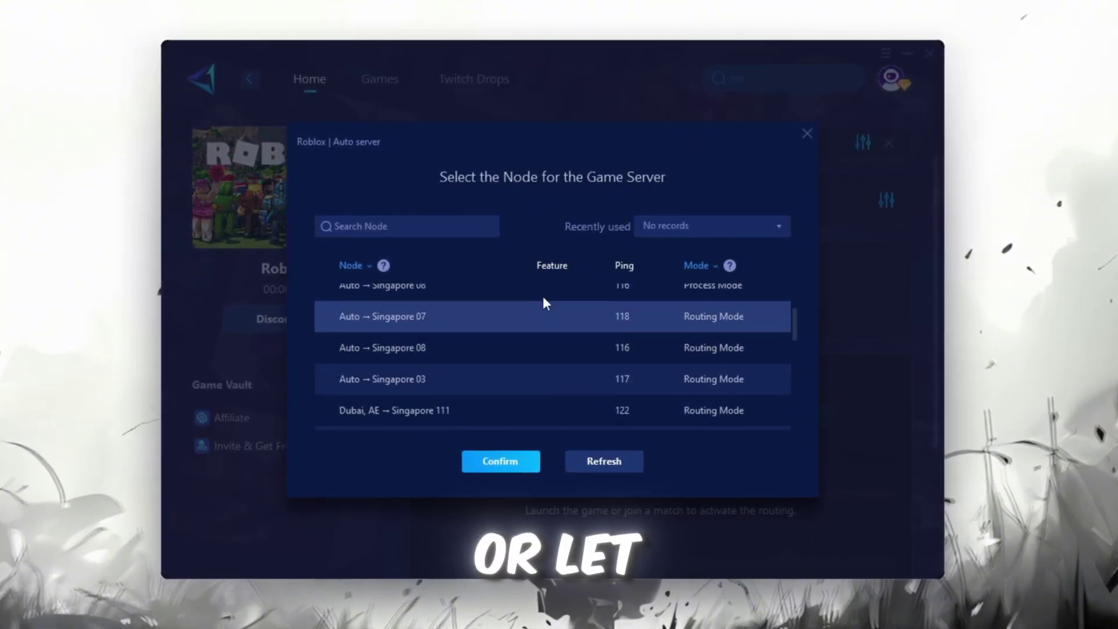
{"action": "left_click", "coordinate": [806, 135]}
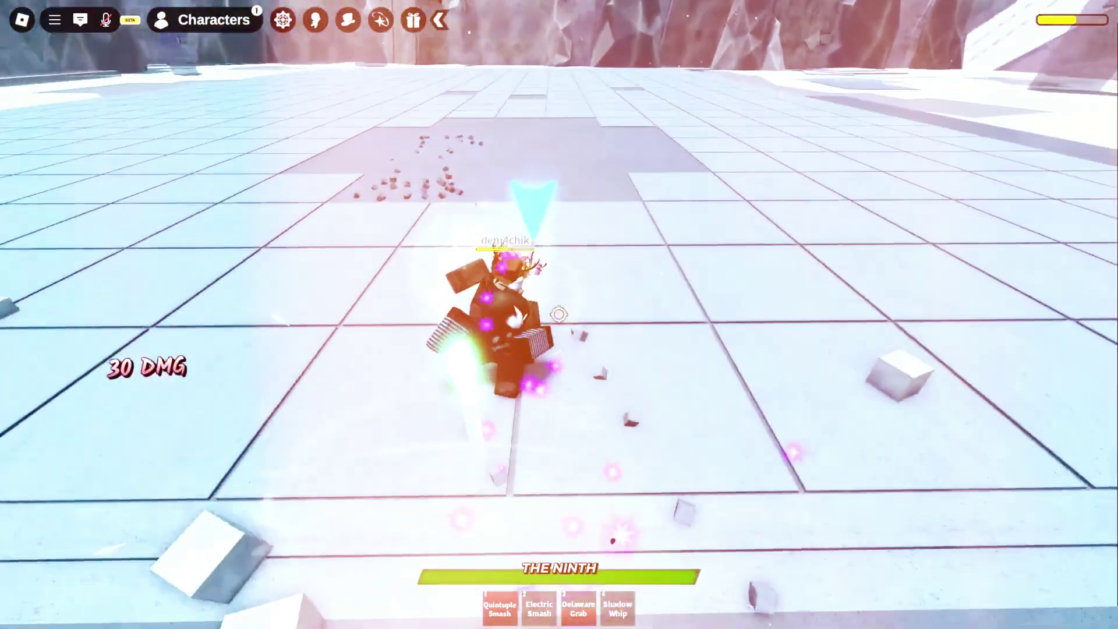
{"action": "key", "text": "1"}
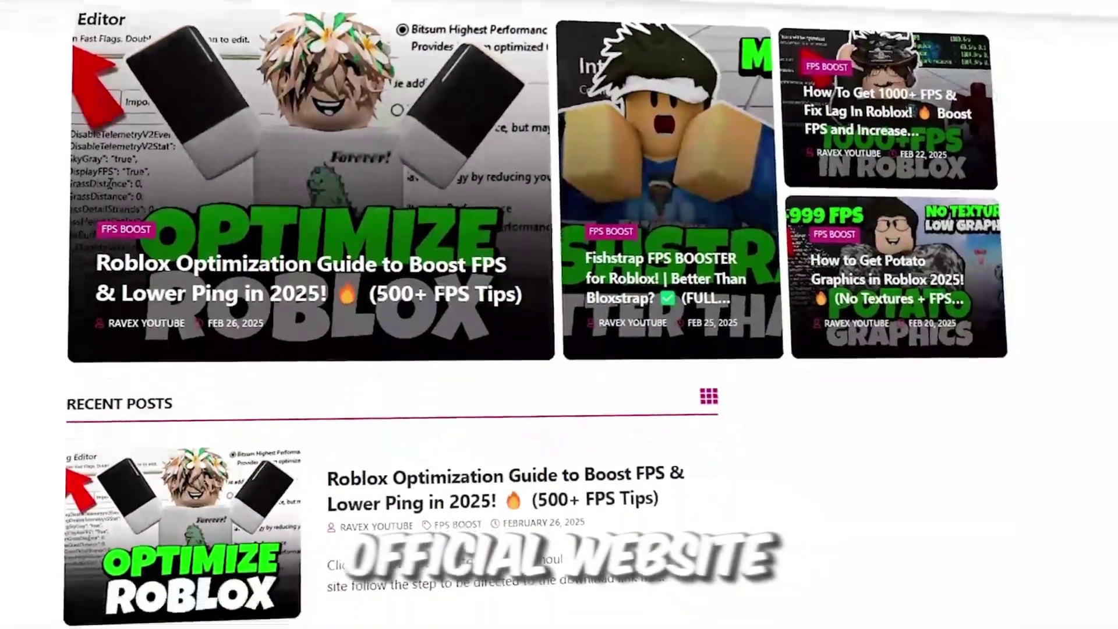
Scroll down the blog home page to the Recent Posts list.
{"action": "scroll", "coordinate": [559, 315], "scroll_direction": "down", "scroll_amount": 10}
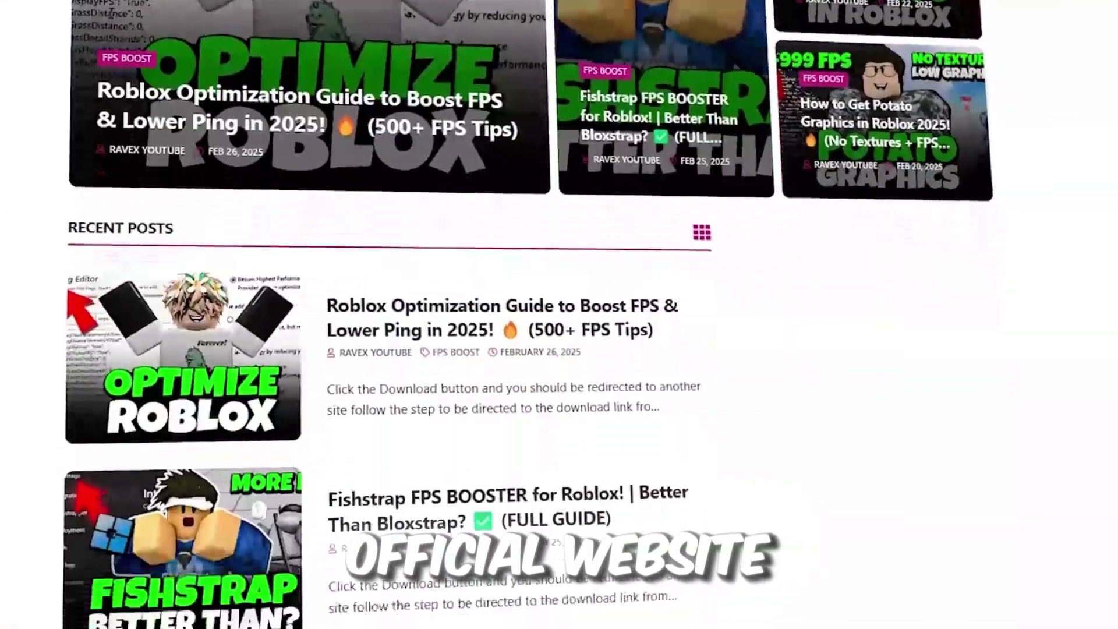
{"action": "scroll", "coordinate": [559, 314], "scroll_direction": "down", "scroll_amount": 3}
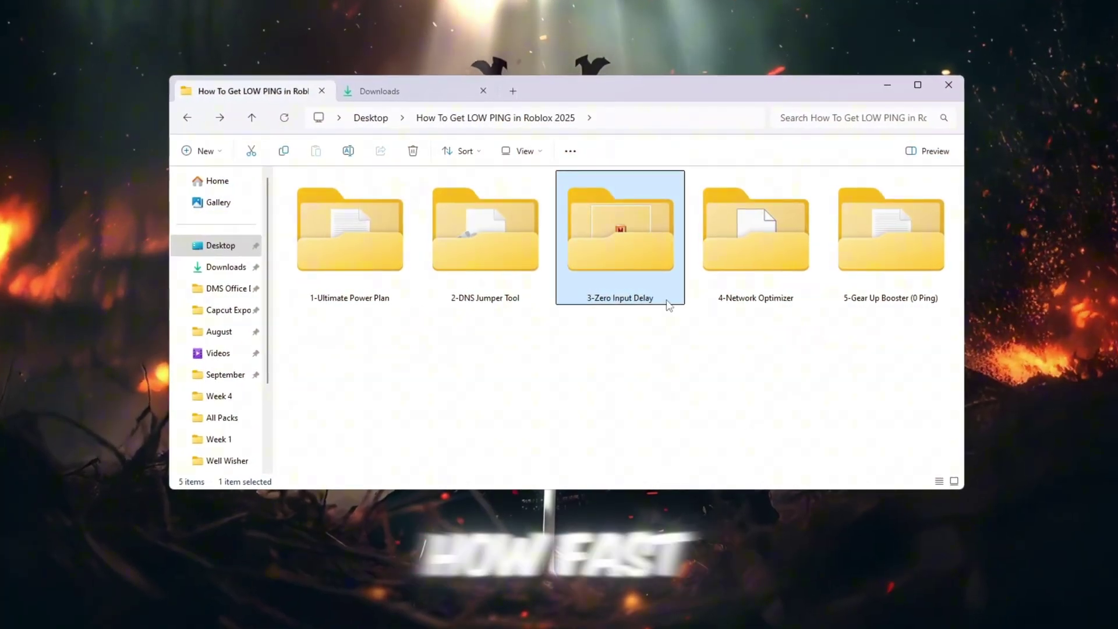
Open the 3-Zero Input Delay folder and launch FilterKeysSetter.exe.
{"action": "double_click", "coordinate": [663, 294]}
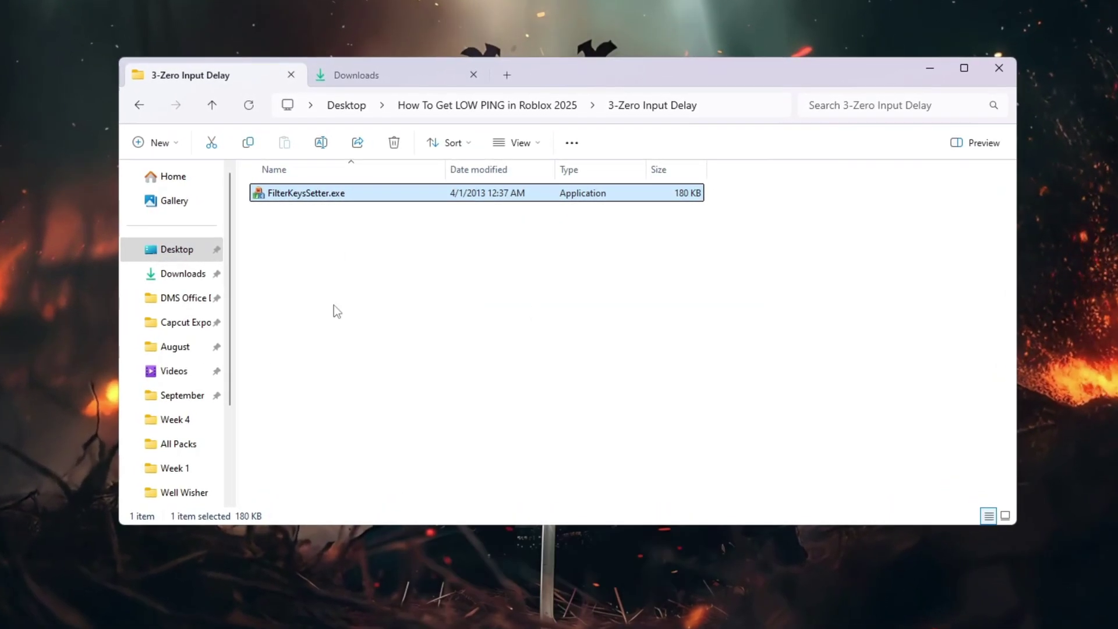
{"action": "double_click", "coordinate": [311, 193]}
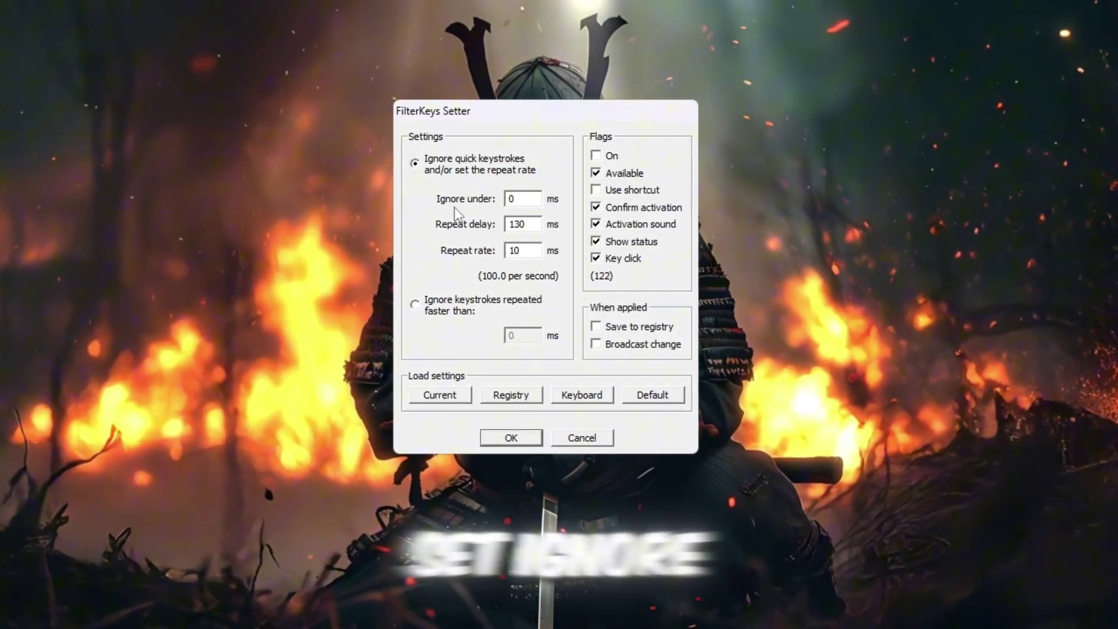
Set Ignore under 0 ms, Repeat delay 130 ms, Repeat rate 10 ms, and enable Save to registry.
{"action": "double_click", "coordinate": [523, 199]}
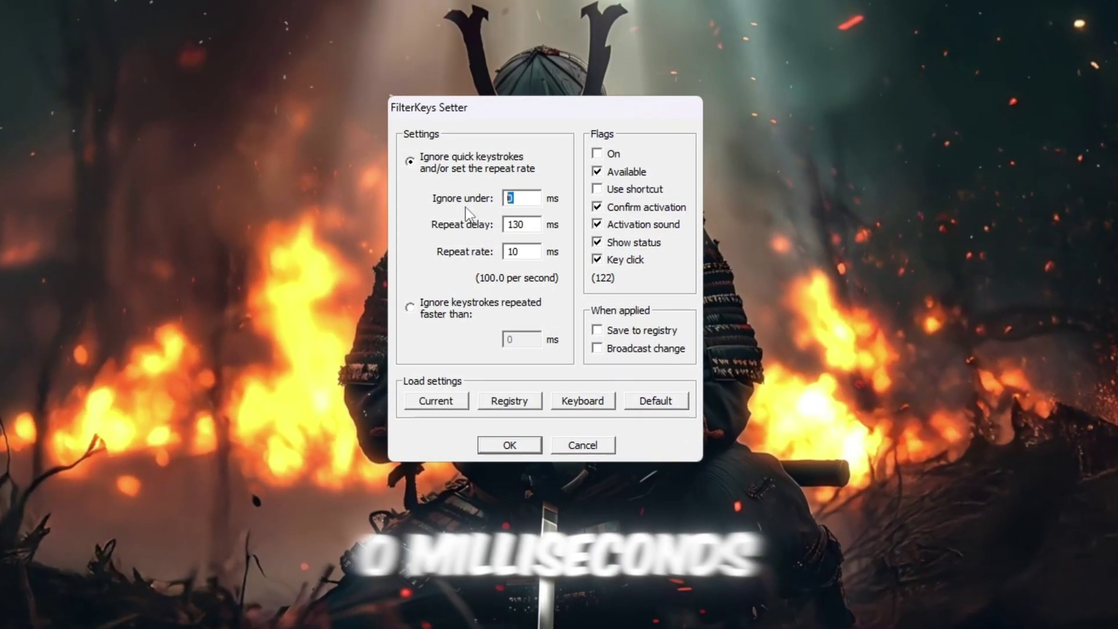
{"action": "double_click", "coordinate": [523, 227]}
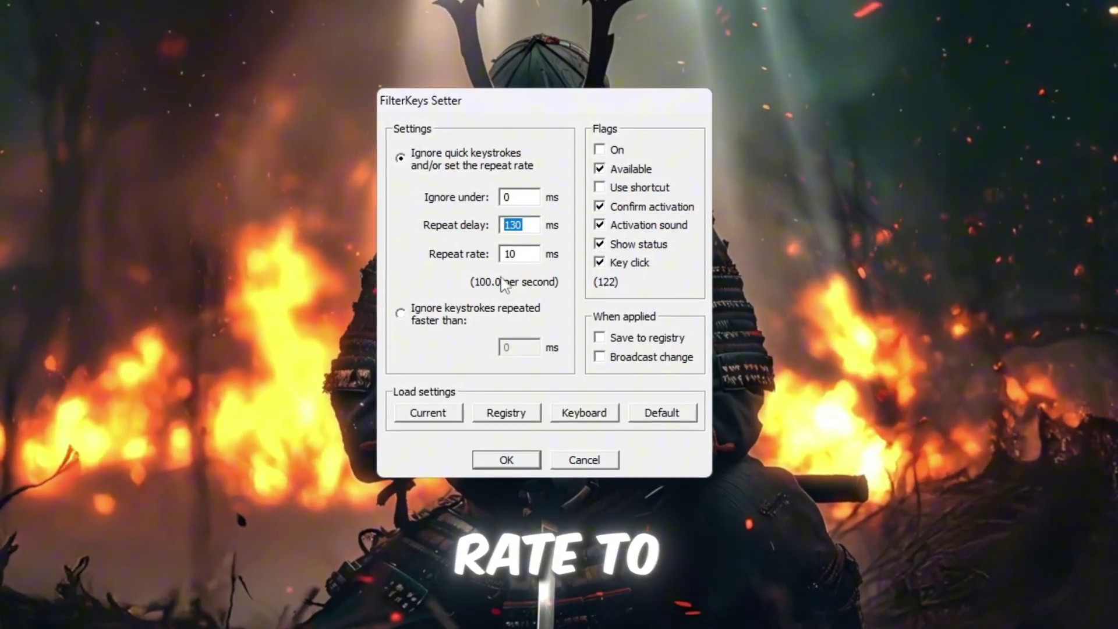
{"action": "key", "text": "Tab"}
{"action": "left_click", "coordinate": [514, 255]}
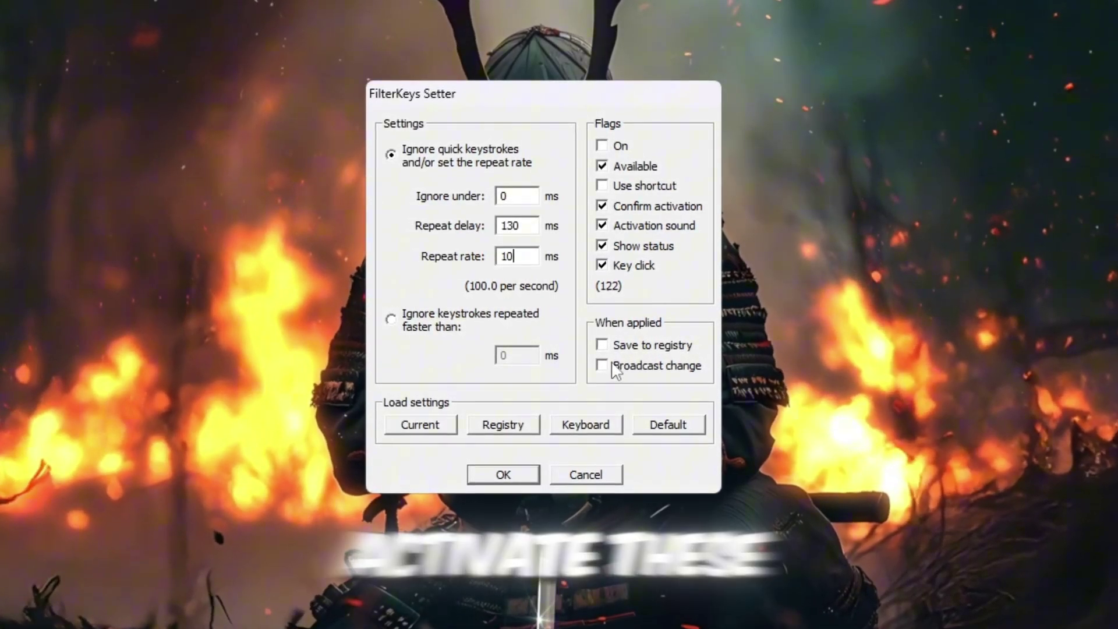
{"action": "left_click", "coordinate": [601, 344]}
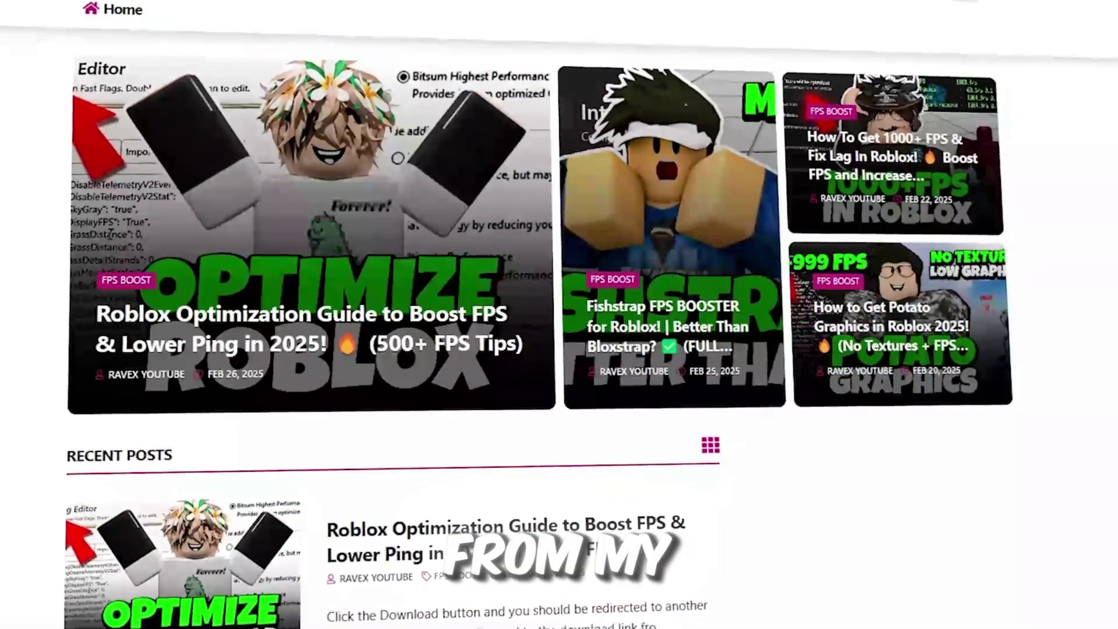
Scroll through the blog's Recent Posts past the Fishstrap and 1000+ FPS guides.
{"action": "scroll", "coordinate": [299, 214], "scroll_direction": "down", "scroll_amount": 5}
{"action": "scroll", "coordinate": [384, 314], "scroll_direction": "down", "scroll_amount": 5}
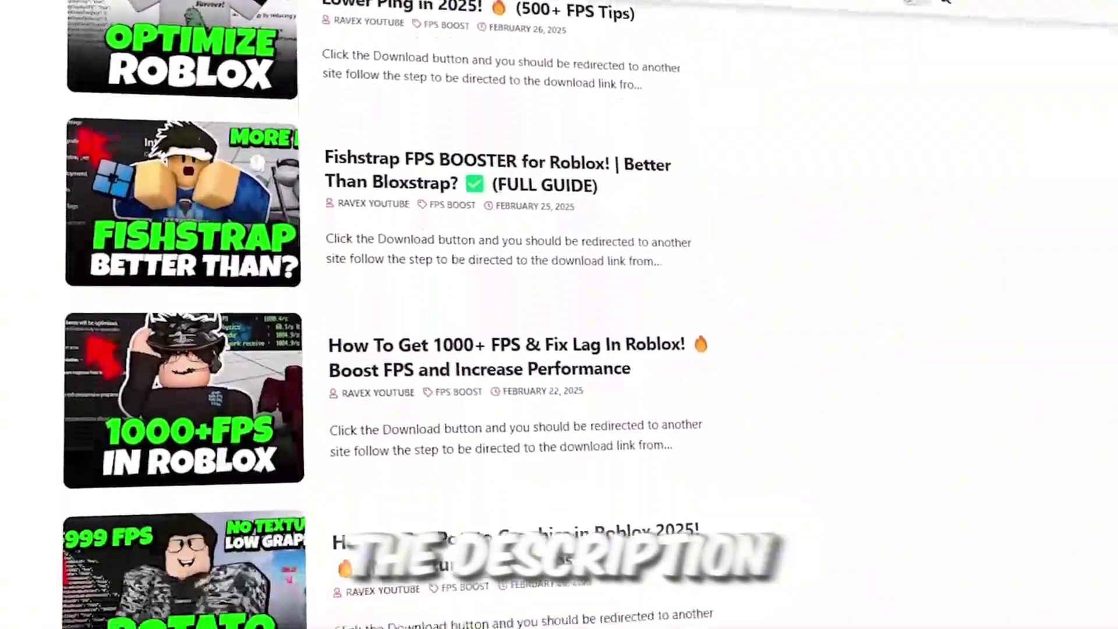
Open the 4-Network Optimizer folder and launch TCPOptimizer.exe as administrator.
{"action": "scroll", "coordinate": [384, 315], "scroll_direction": "down", "scroll_amount": 2}
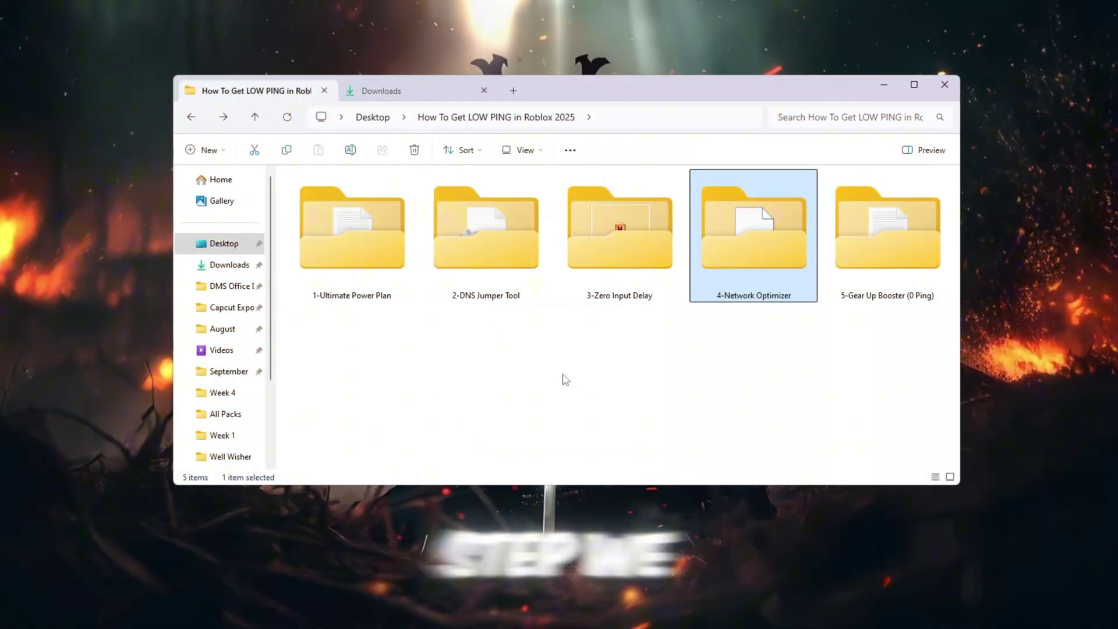
{"action": "double_click", "coordinate": [750, 262]}
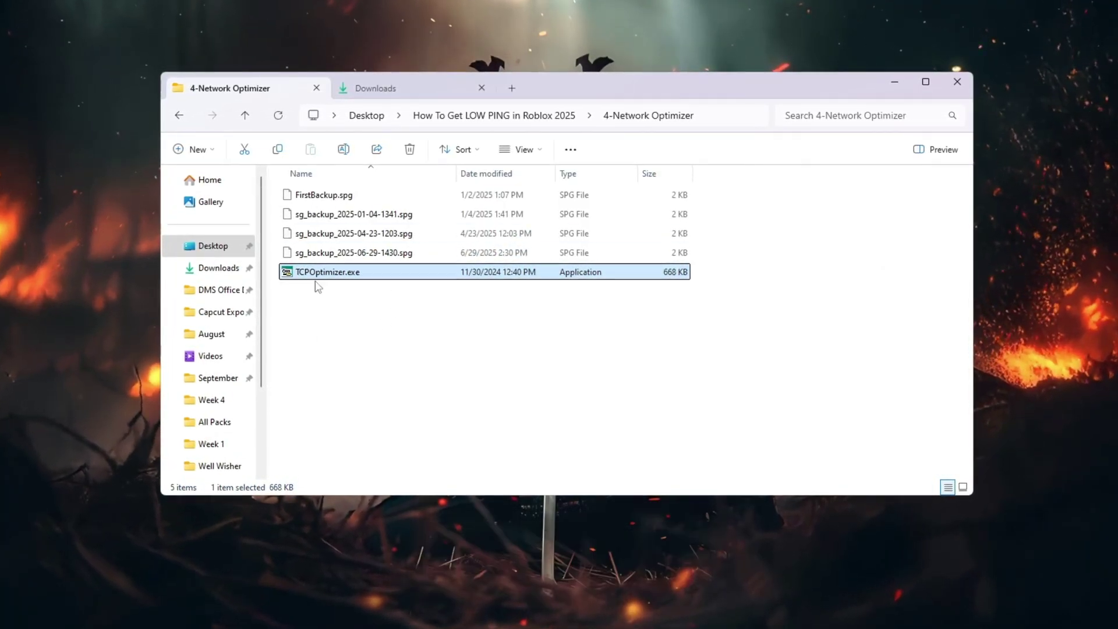
{"action": "left_click", "coordinate": [386, 363]}
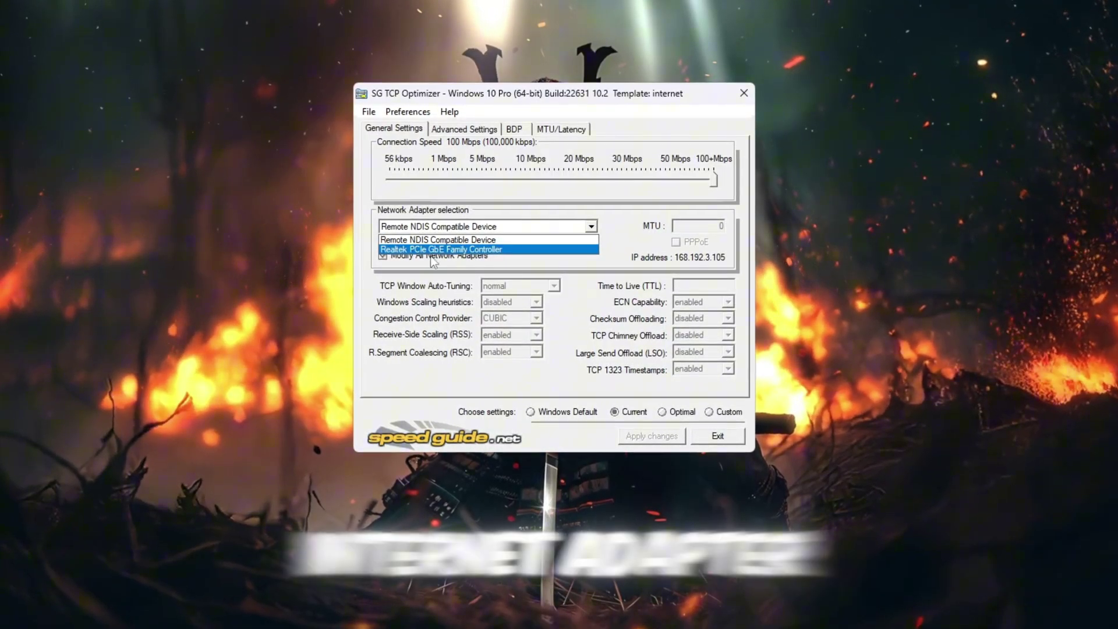
Select the Realtek PCIe GbE adapter and switch to Custom settings at 100+ Mbps.
{"action": "left_click", "coordinate": [457, 251]}
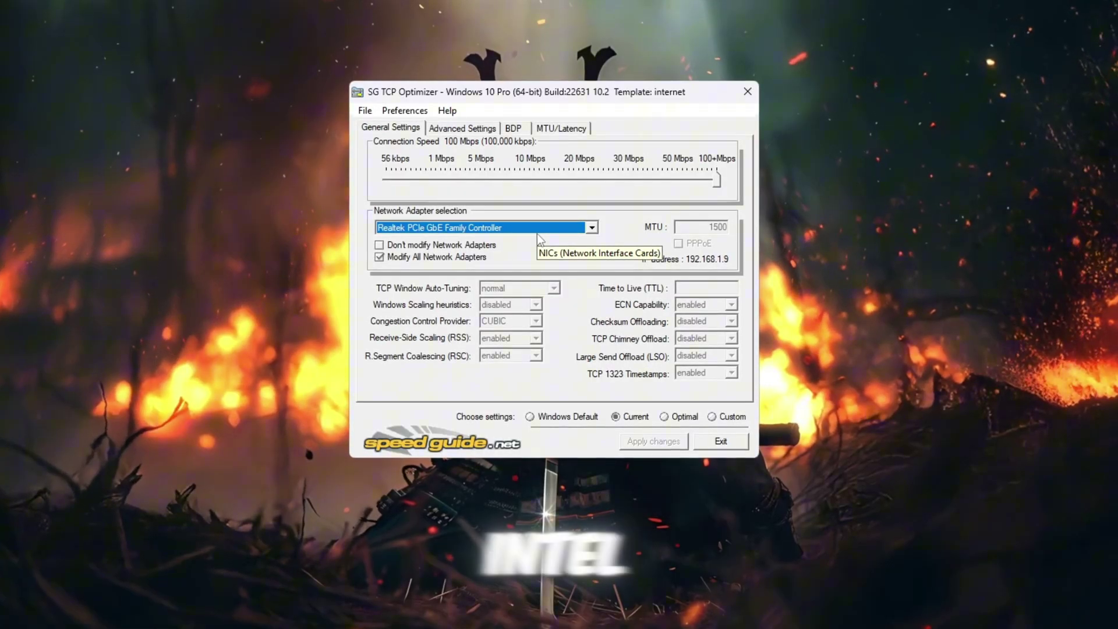
{"action": "left_click", "coordinate": [737, 418]}
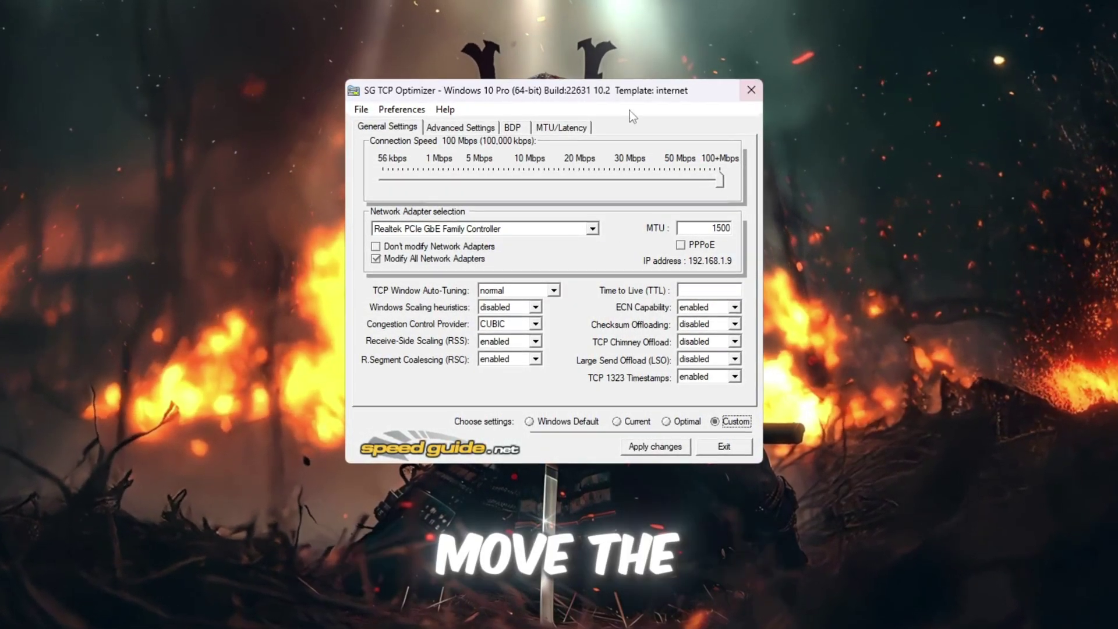
{"action": "mouse_move", "coordinate": [724, 180]}
{"action": "left_mouse_down"}
{"action": "mouse_move", "coordinate": [464, 180]}
{"action": "mouse_move", "coordinate": [722, 180]}
{"action": "left_mouse_up"}
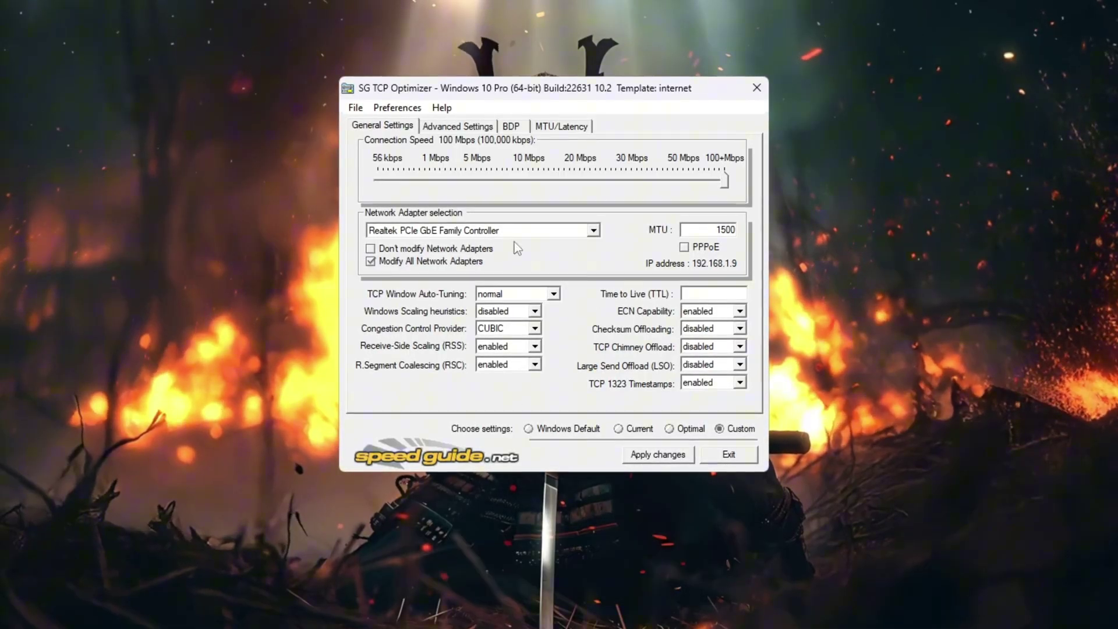
Set TCP Auto-Tuning to normal, Windows Scaling heuristics disabled, and congestion control CUBIC.
{"action": "left_click", "coordinate": [510, 295]}
{"action": "left_click", "coordinate": [510, 302]}
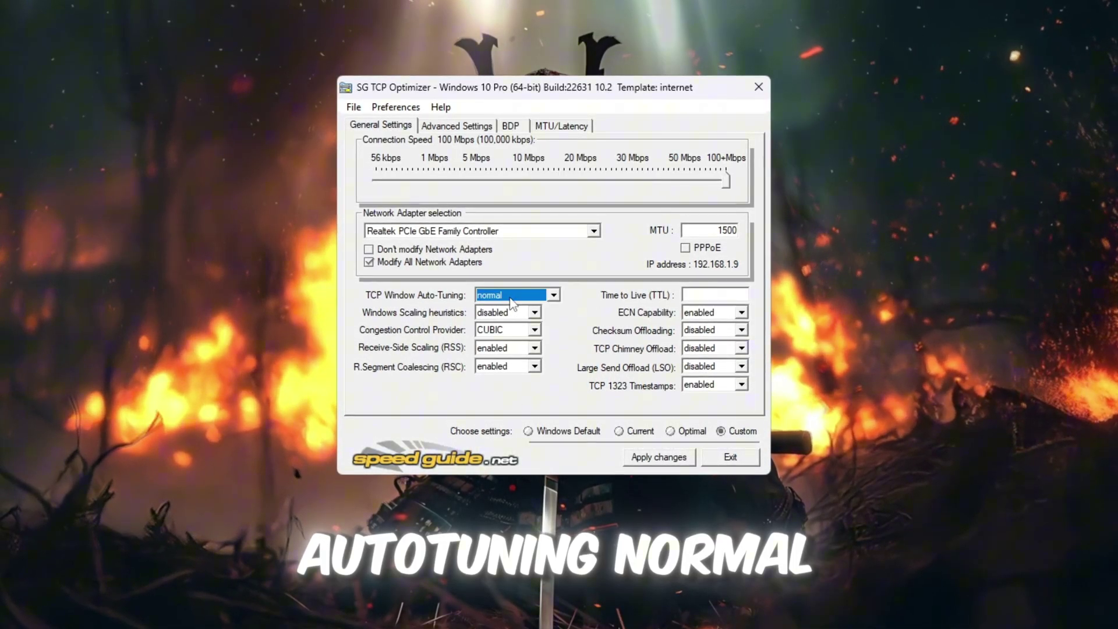
{"action": "left_click", "coordinate": [507, 312]}
{"action": "left_click", "coordinate": [505, 322]}
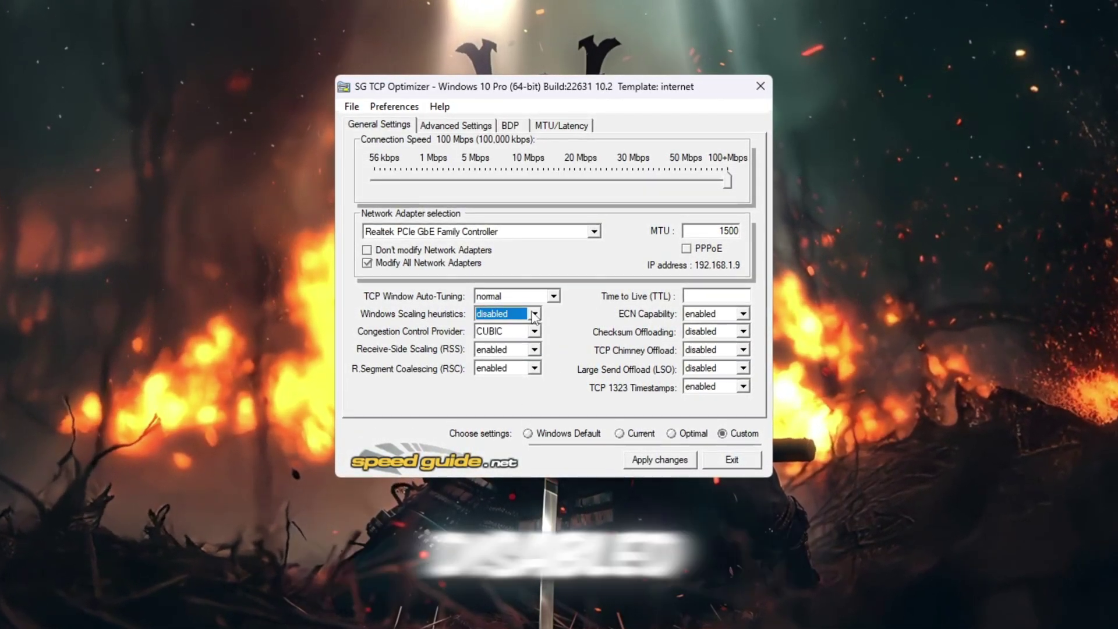
{"action": "left_click", "coordinate": [533, 331]}
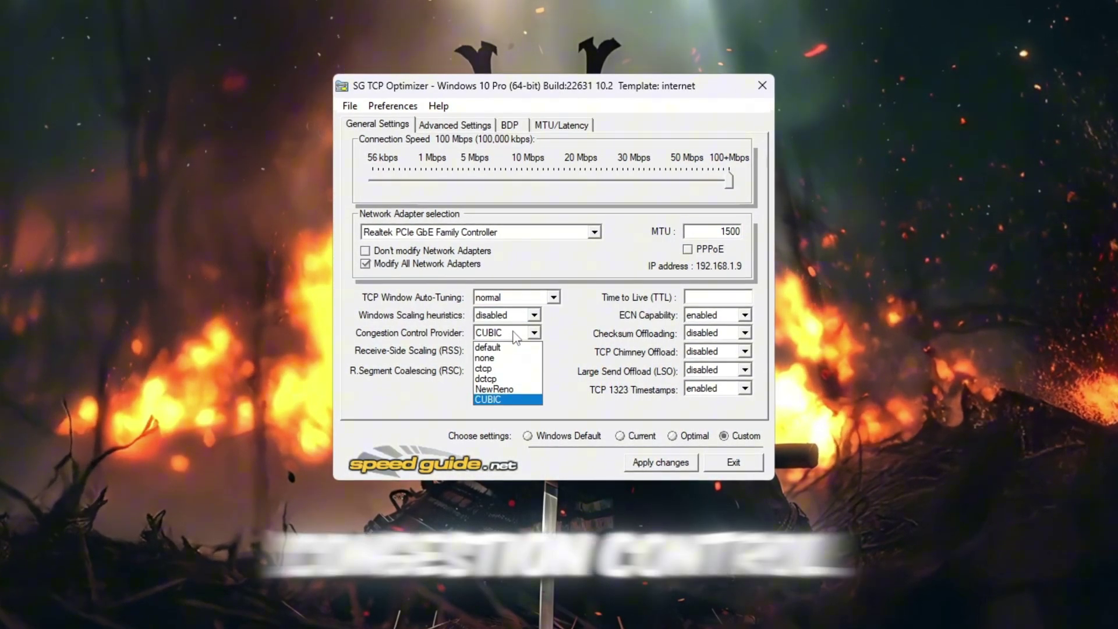
{"action": "left_click", "coordinate": [533, 331]}
Set Time to Live to 64 and keep ECN Capability enabled.
{"action": "left_click", "coordinate": [719, 299]}
{"action": "type", "text": "64"}
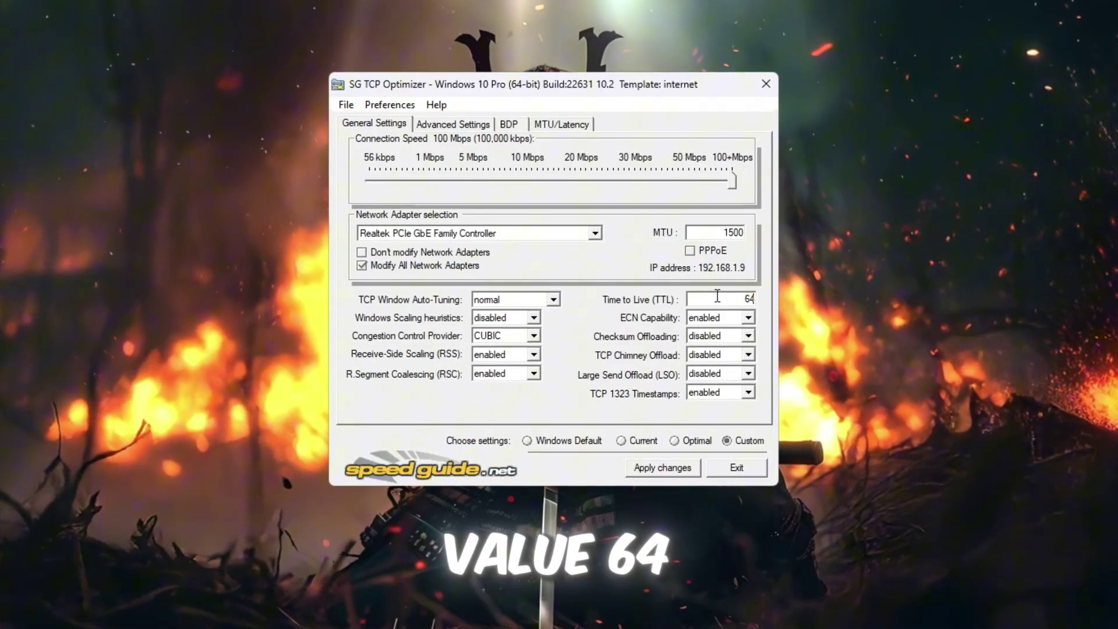
{"action": "double_click", "coordinate": [706, 294]}
{"action": "left_click", "coordinate": [705, 320]}
{"action": "left_click", "coordinate": [704, 319]}
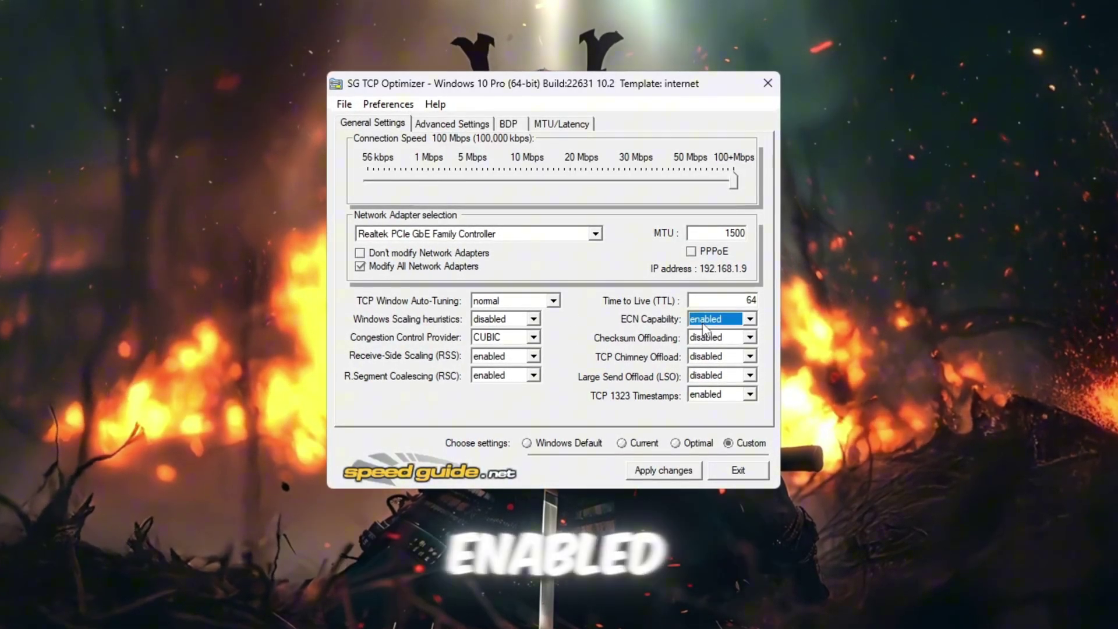
Disable checksum, chimney and large send offload, and keep TCP 1323 Timestamps enabled.
{"action": "left_click", "coordinate": [735, 338]}
{"action": "left_click", "coordinate": [721, 375]}
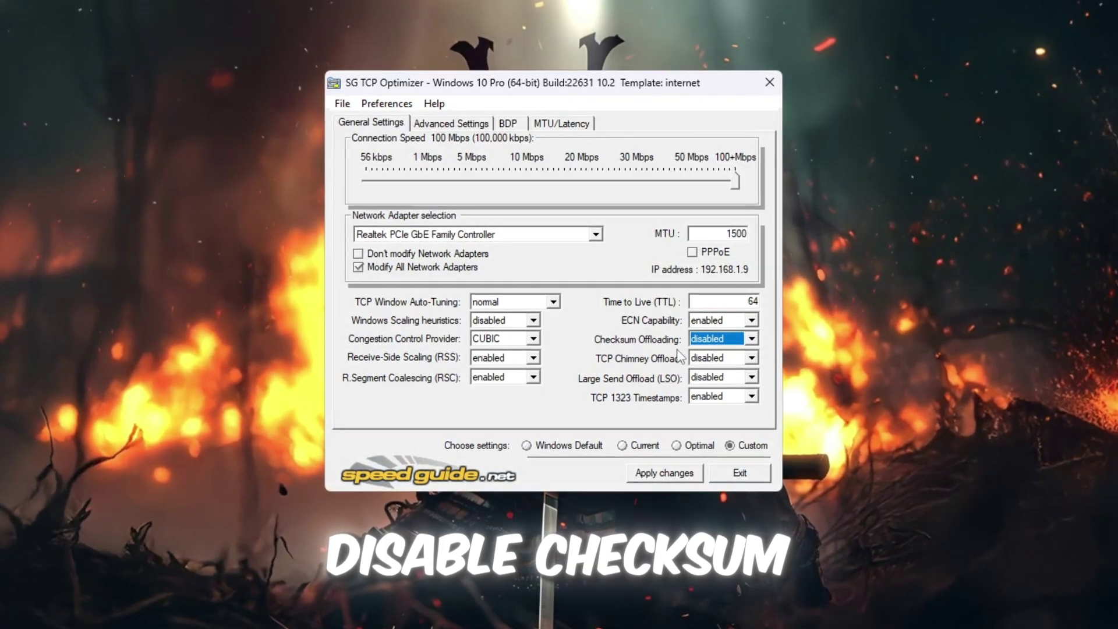
{"action": "left_click", "coordinate": [722, 360]}
{"action": "left_click", "coordinate": [721, 394]}
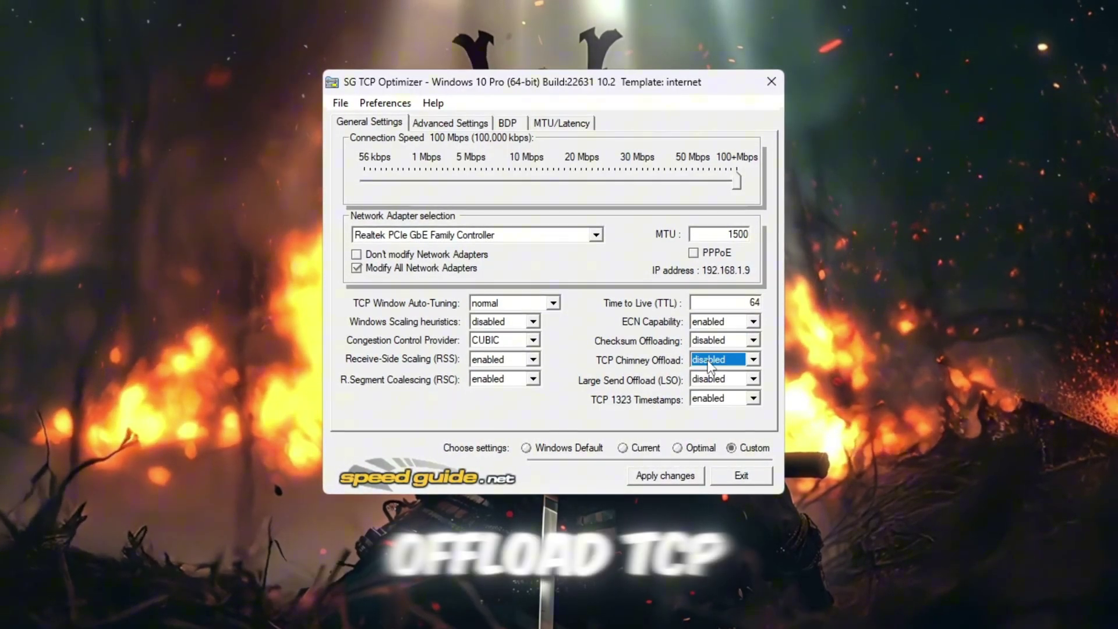
{"action": "left_click", "coordinate": [722, 380]}
{"action": "left_click", "coordinate": [721, 414]}
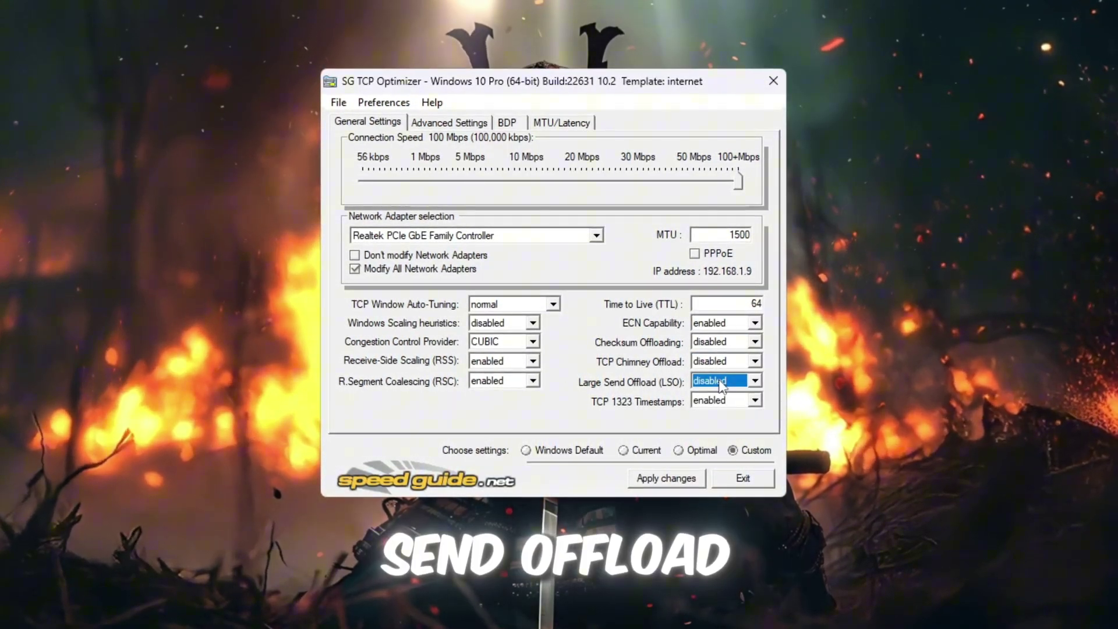
{"action": "left_click", "coordinate": [722, 400]}
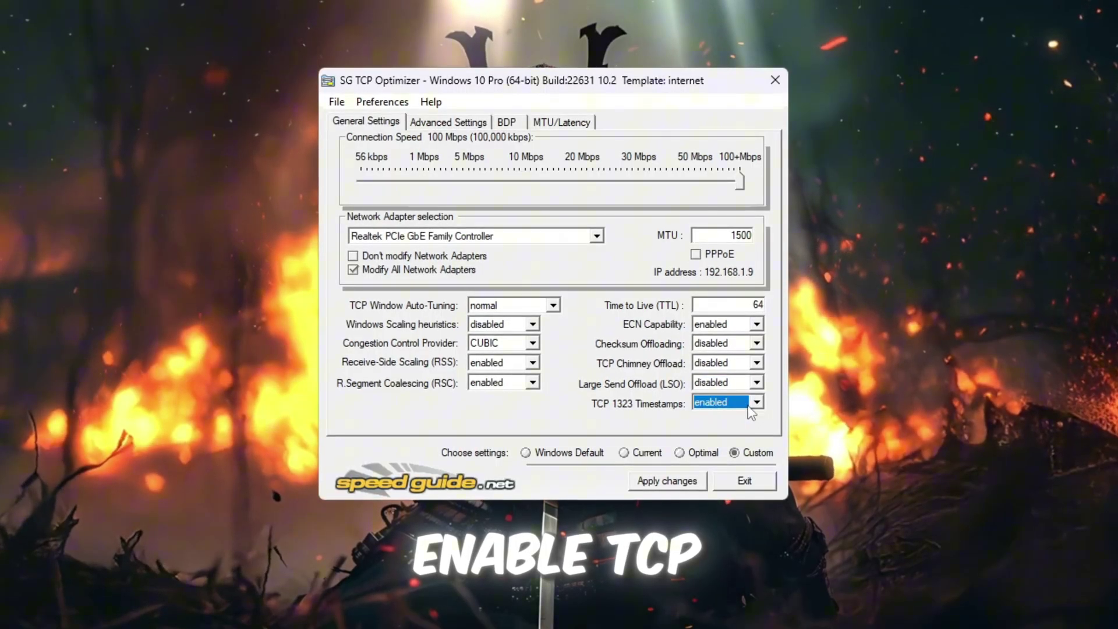
{"action": "left_click", "coordinate": [721, 414]}
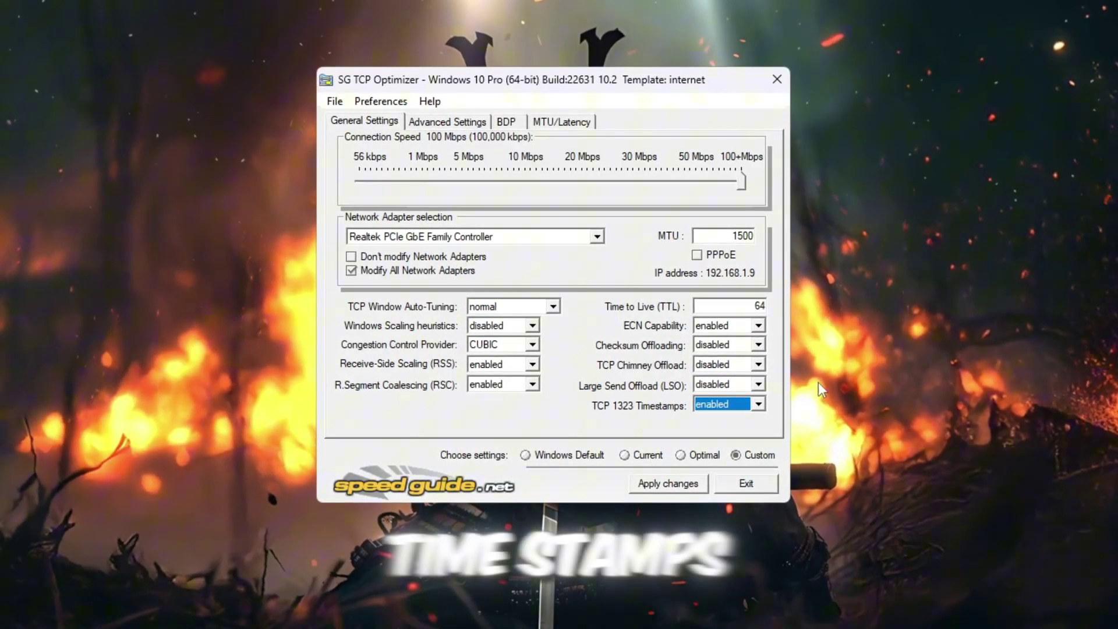
Switch to Advanced Settings and step through the priority fields and the Min RTO value 300.
{"action": "left_click", "coordinate": [458, 124]}
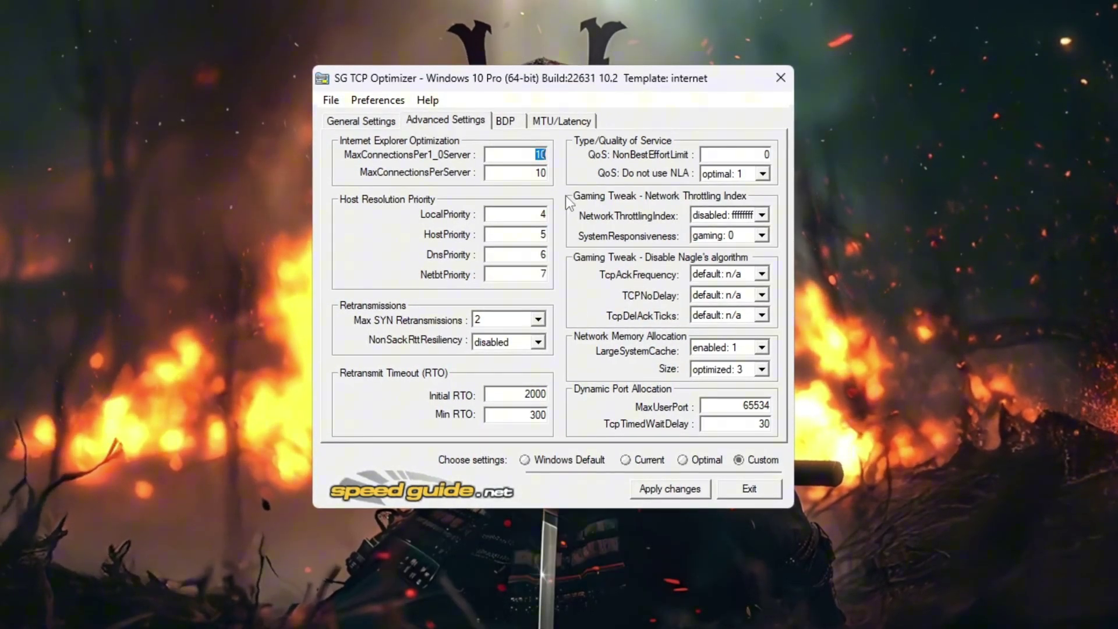
{"action": "key", "text": "Tab"}
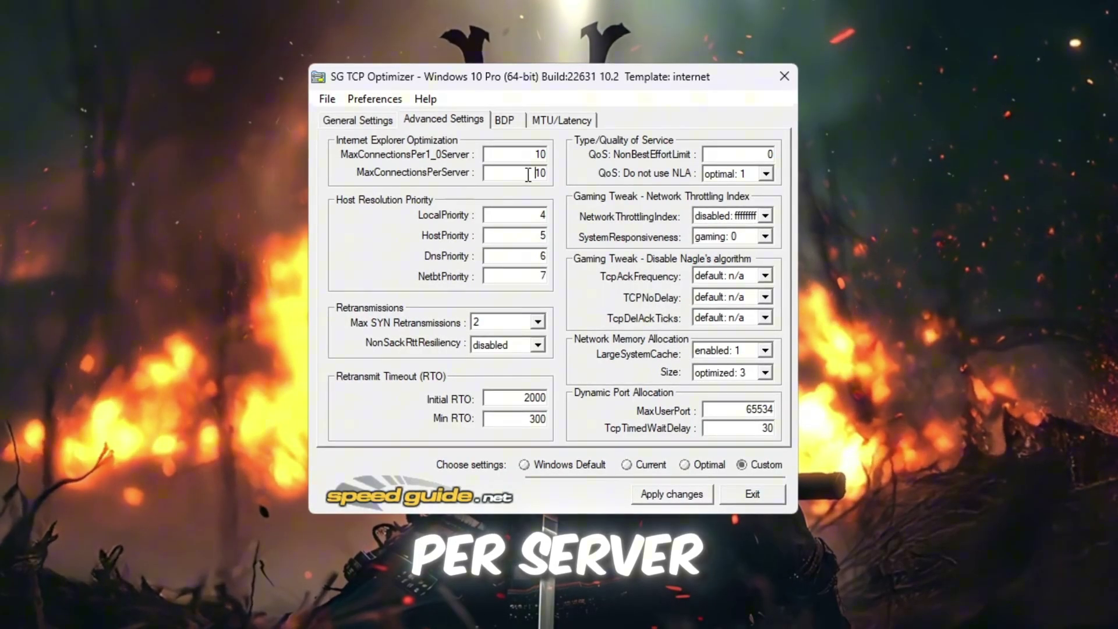
{"action": "key", "text": "Tab"}
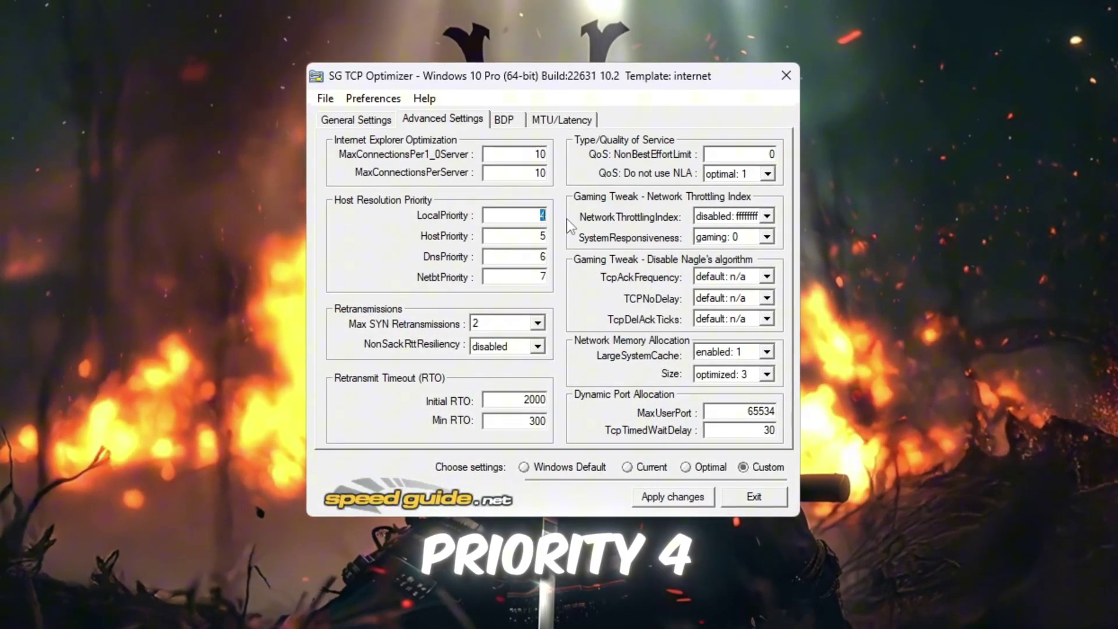
{"action": "key", "text": "Tab"}
{"action": "key", "text": "Tab"}
{"action": "key", "text": "Tab"}
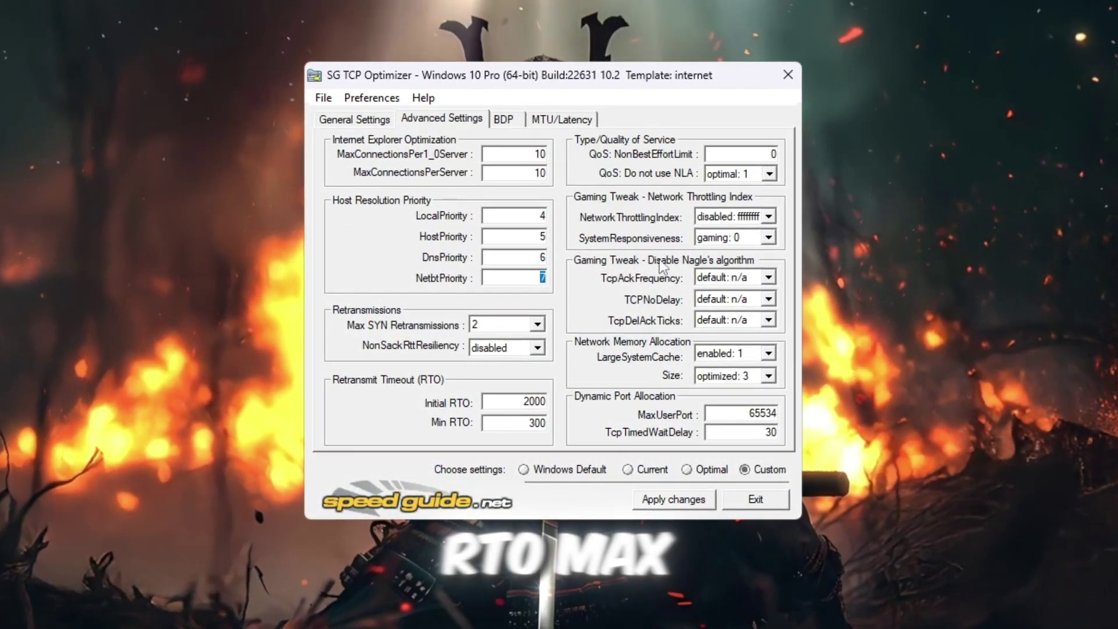
{"action": "double_click", "coordinate": [513, 400]}
{"action": "key", "text": "Tab"}
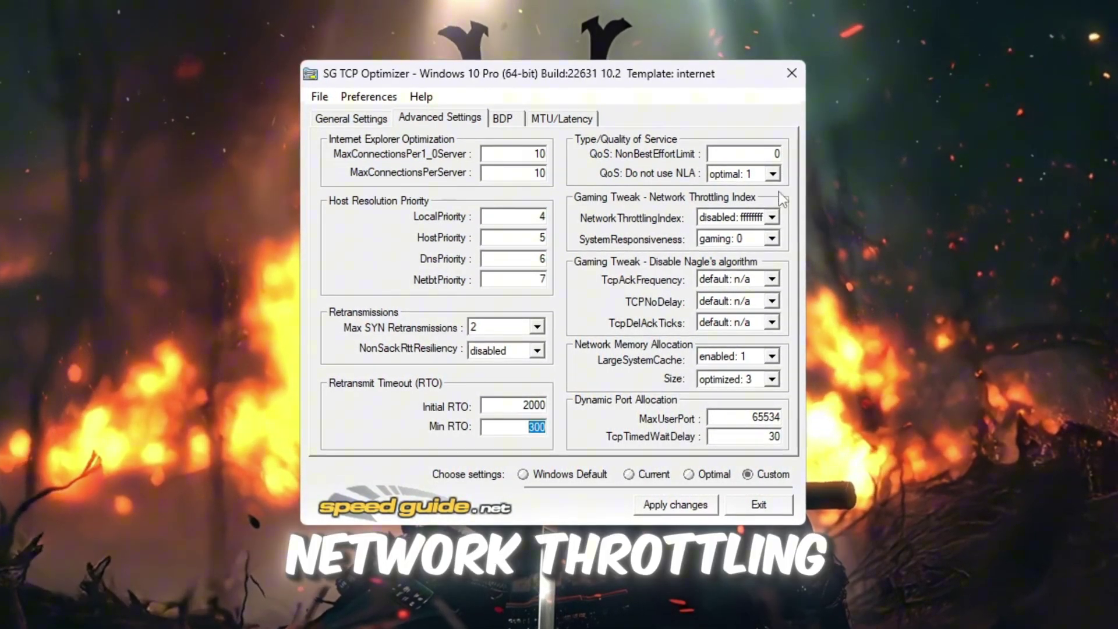
Keep NetworkThrottlingIndex disabled, set SystemResponsiveness to gaming: 0, and leave TcpAckFrequency and TcpDelAckTicks at default.
{"action": "left_click", "coordinate": [773, 217]}
{"action": "left_click", "coordinate": [773, 217]}
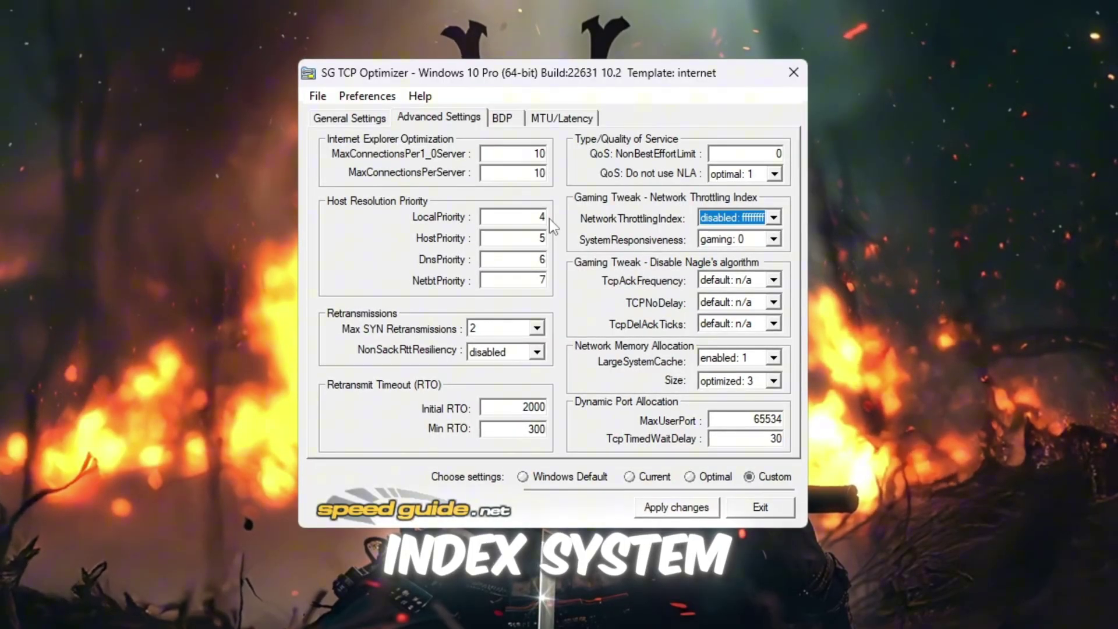
{"action": "left_click", "coordinate": [733, 240]}
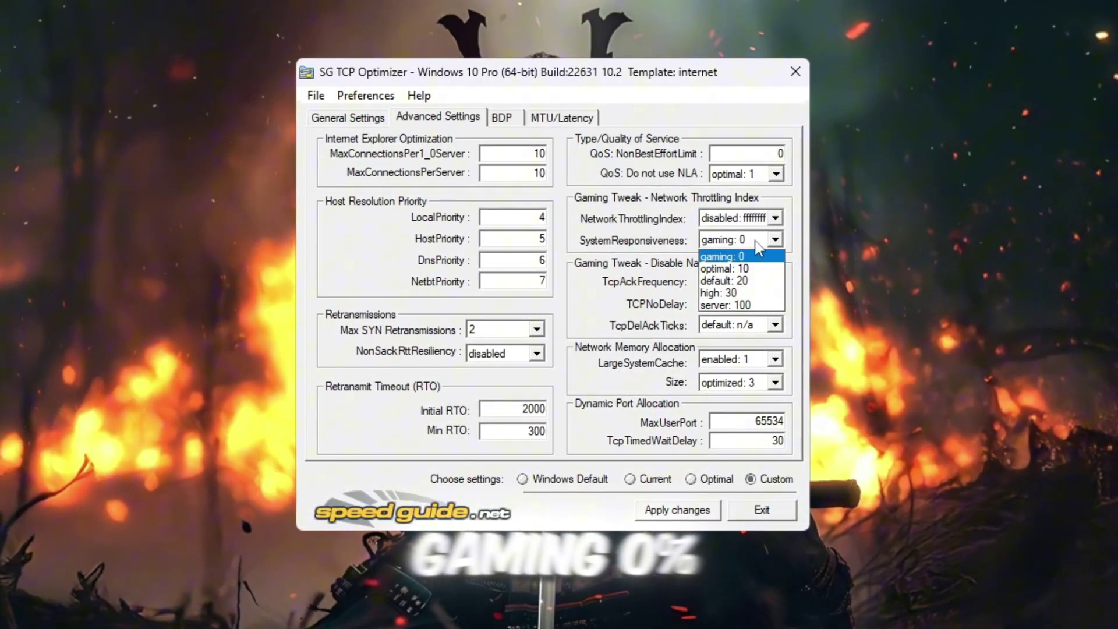
{"action": "left_click", "coordinate": [728, 250]}
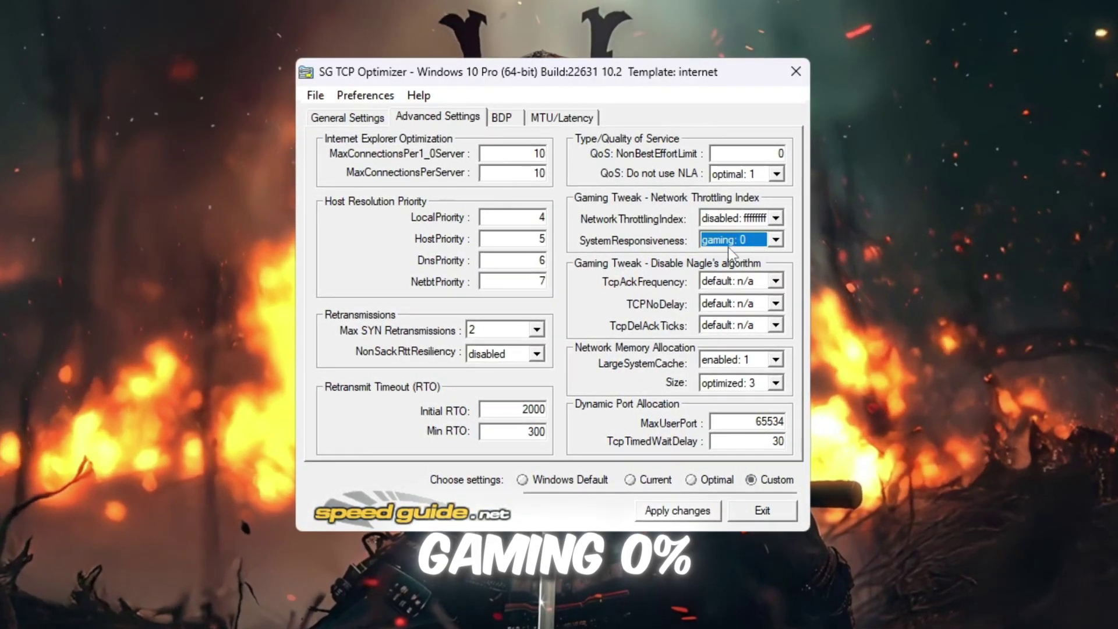
{"action": "left_click", "coordinate": [758, 282]}
{"action": "left_click", "coordinate": [752, 299]}
{"action": "left_click", "coordinate": [757, 305]}
{"action": "left_click", "coordinate": [737, 320]}
{"action": "left_click", "coordinate": [757, 327]}
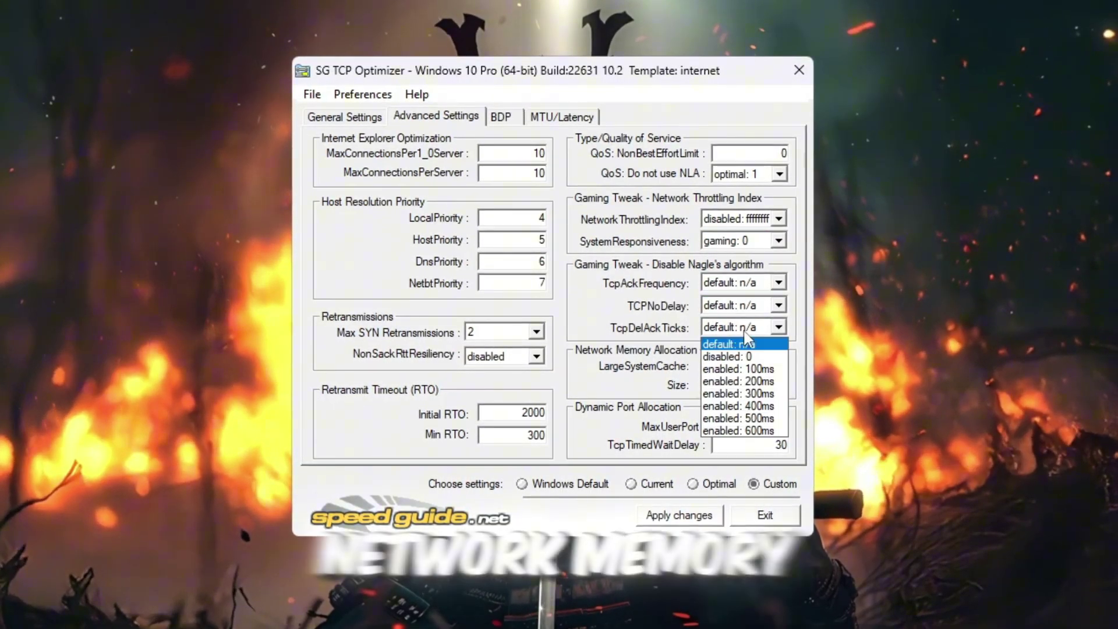
{"action": "left_click", "coordinate": [747, 342]}
Set LargeSystemCache to enabled: 1 and Size to optimized: 3, then check MaxUserPort 65534.
{"action": "left_click", "coordinate": [746, 362]}
{"action": "left_click", "coordinate": [734, 375]}
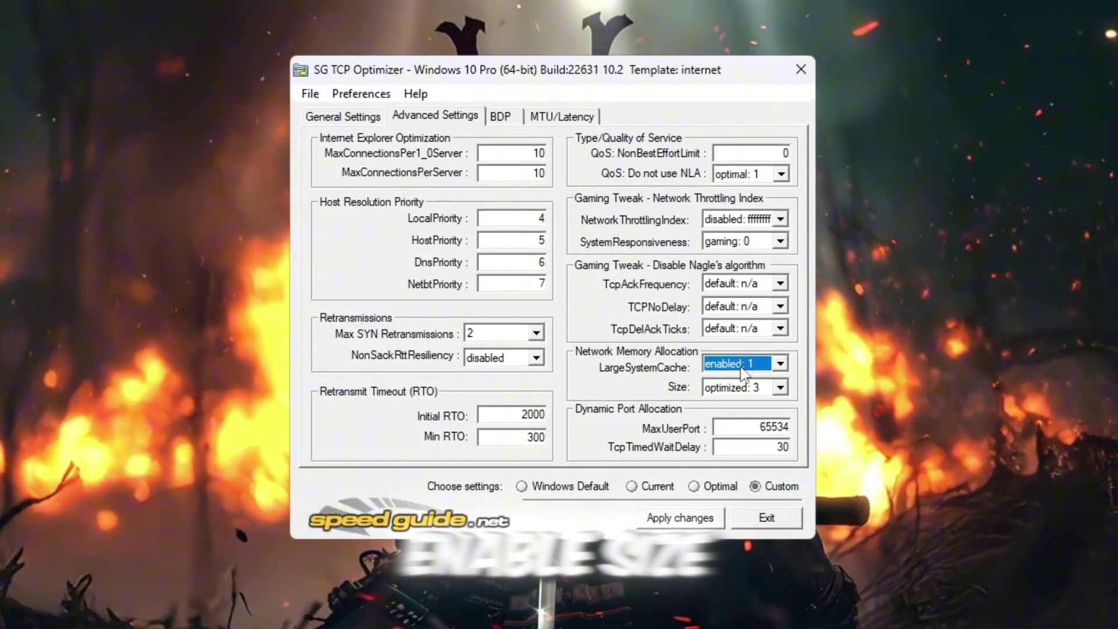
{"action": "left_click", "coordinate": [745, 387]}
{"action": "left_click", "coordinate": [735, 427]}
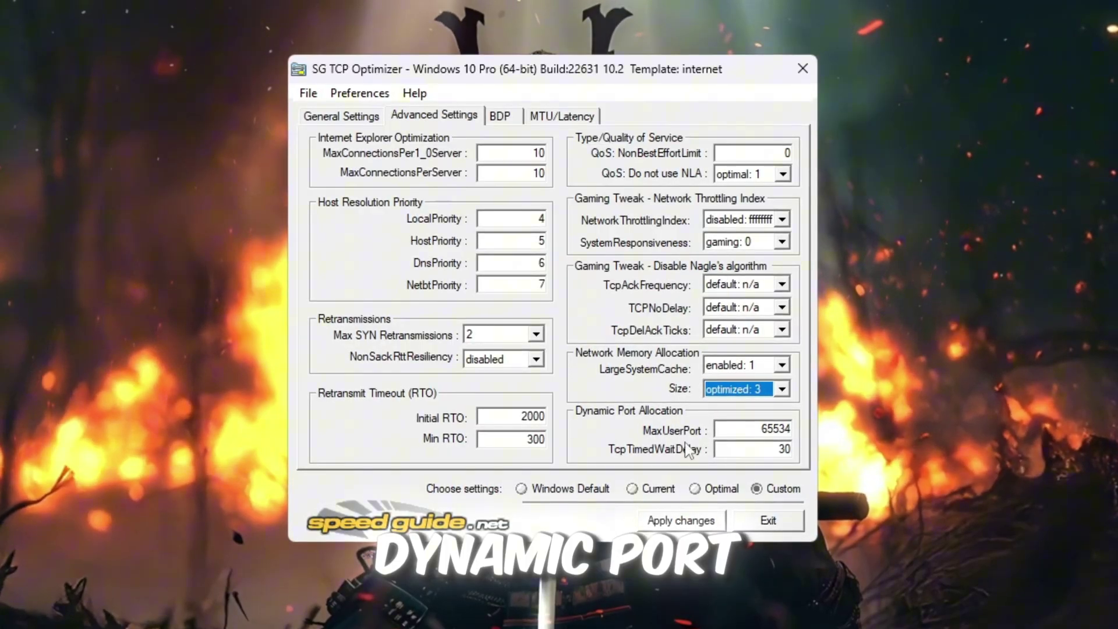
{"action": "left_click_drag", "start_coordinate": [732, 429], "coordinate": [807, 436]}
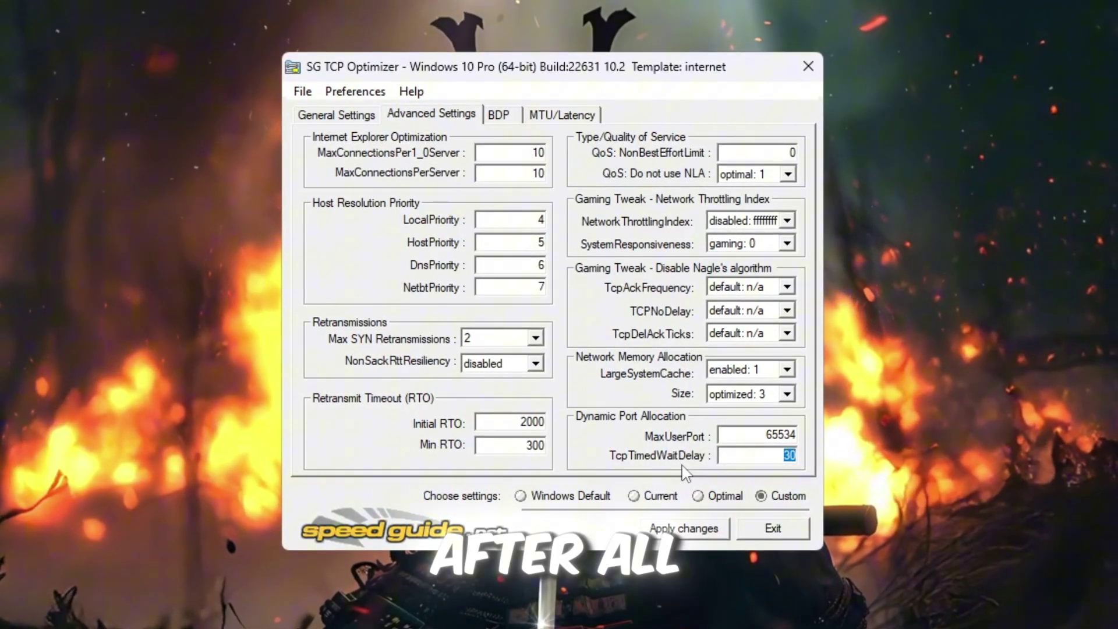
Apply the changed settings and scroll through the old, new and default values listed.
{"action": "left_click", "coordinate": [714, 539]}
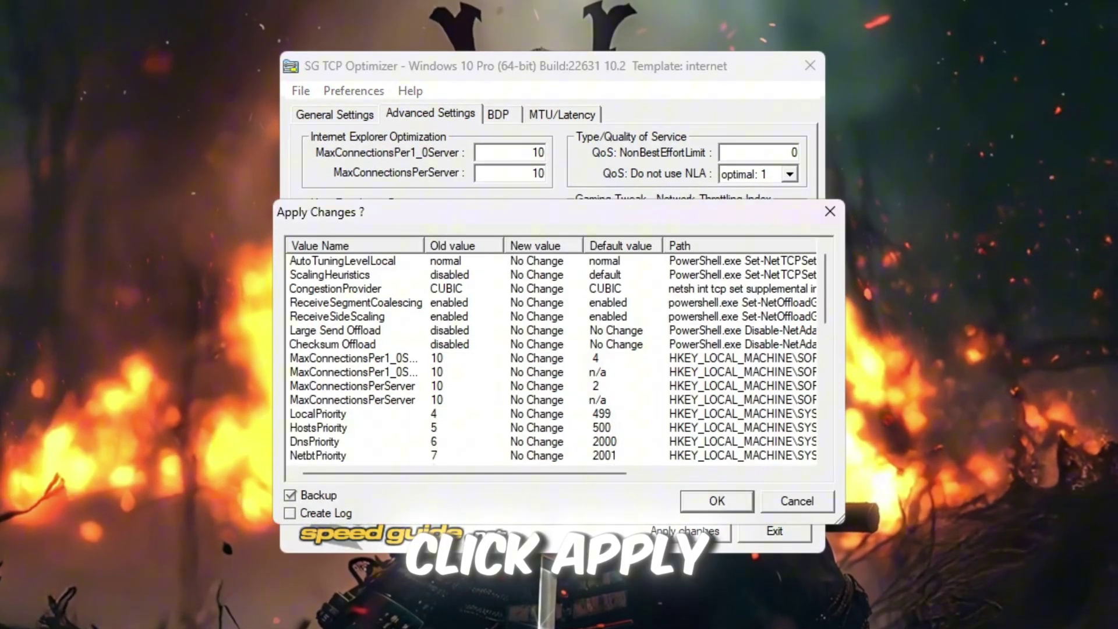
{"action": "scroll", "coordinate": [585, 270], "scroll_direction": "down", "scroll_amount": 10}
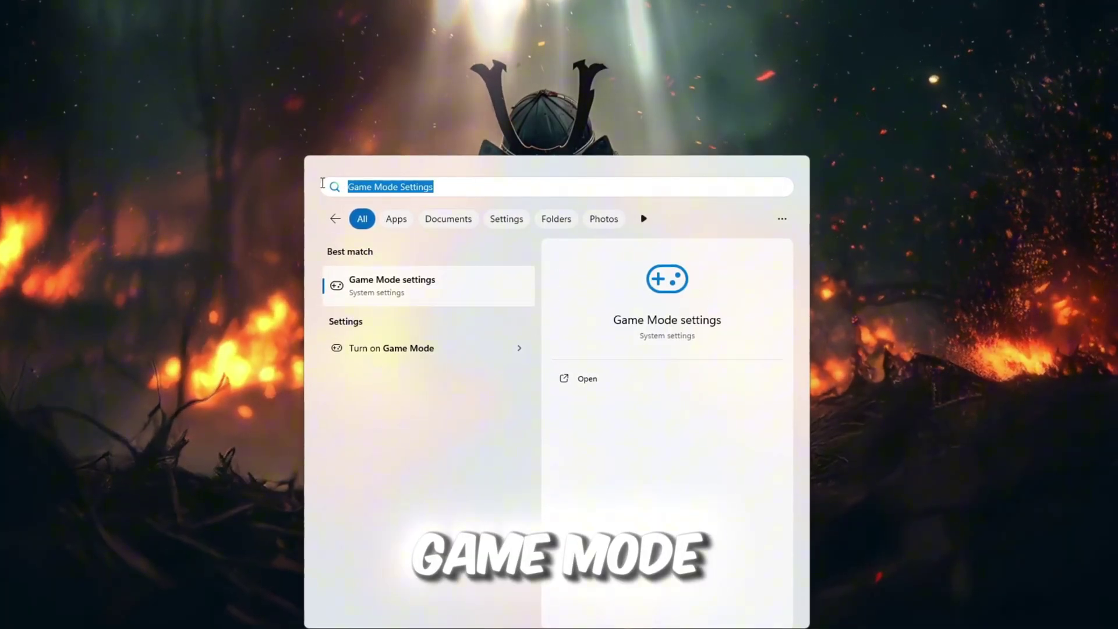
Open Game Mode settings from the Start search result and confirm Game Mode is On.
{"action": "left_click", "coordinate": [588, 386]}
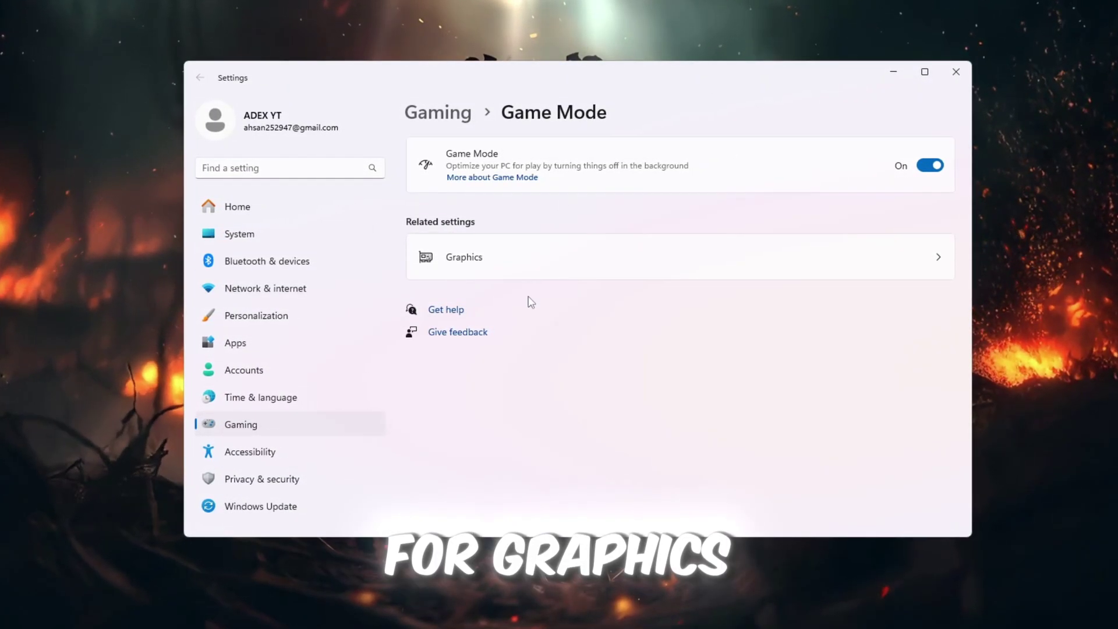
In Graphics, set RobloxPlayerLauncher.exe to High performance on the NVIDIA GeForce GTX 1650 SUPER.
{"action": "left_click", "coordinate": [478, 271]}
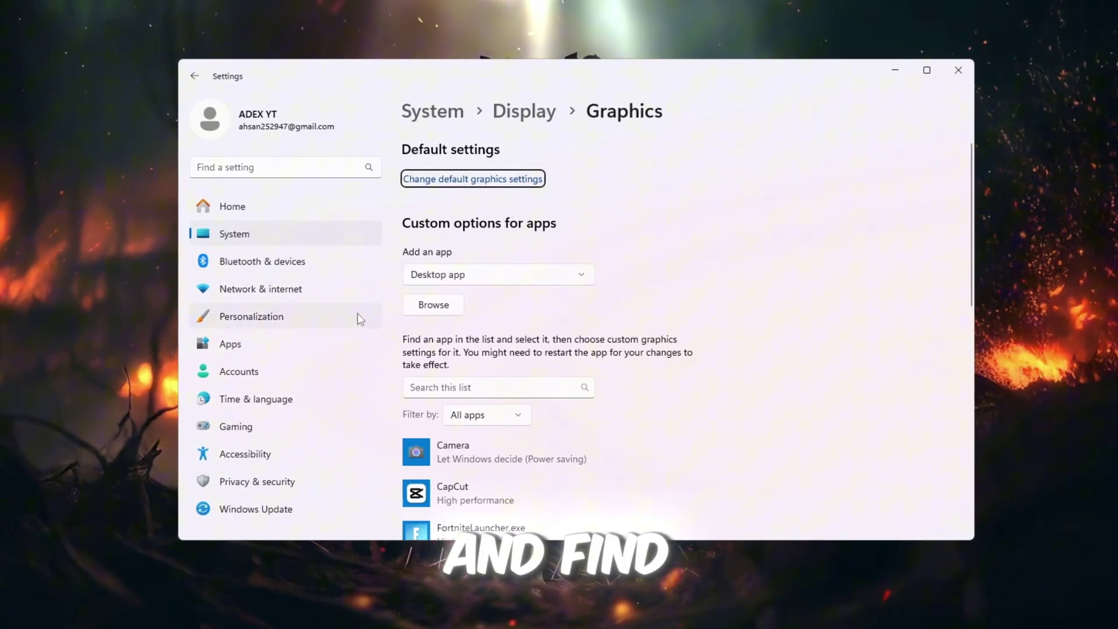
{"action": "scroll", "coordinate": [455, 316], "scroll_direction": "down", "scroll_amount": 8}
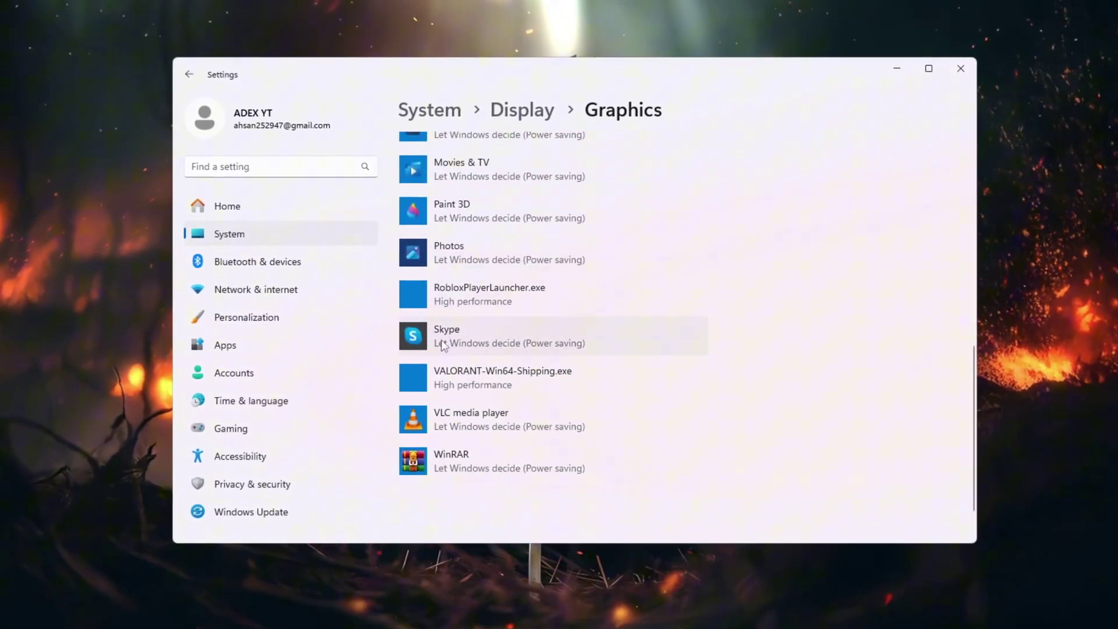
{"action": "scroll", "coordinate": [439, 347], "scroll_direction": "up", "scroll_amount": 2}
{"action": "left_click", "coordinate": [502, 450]}
{"action": "scroll", "coordinate": [502, 449], "scroll_direction": "down", "scroll_amount": 2}
{"action": "left_click", "coordinate": [488, 303]}
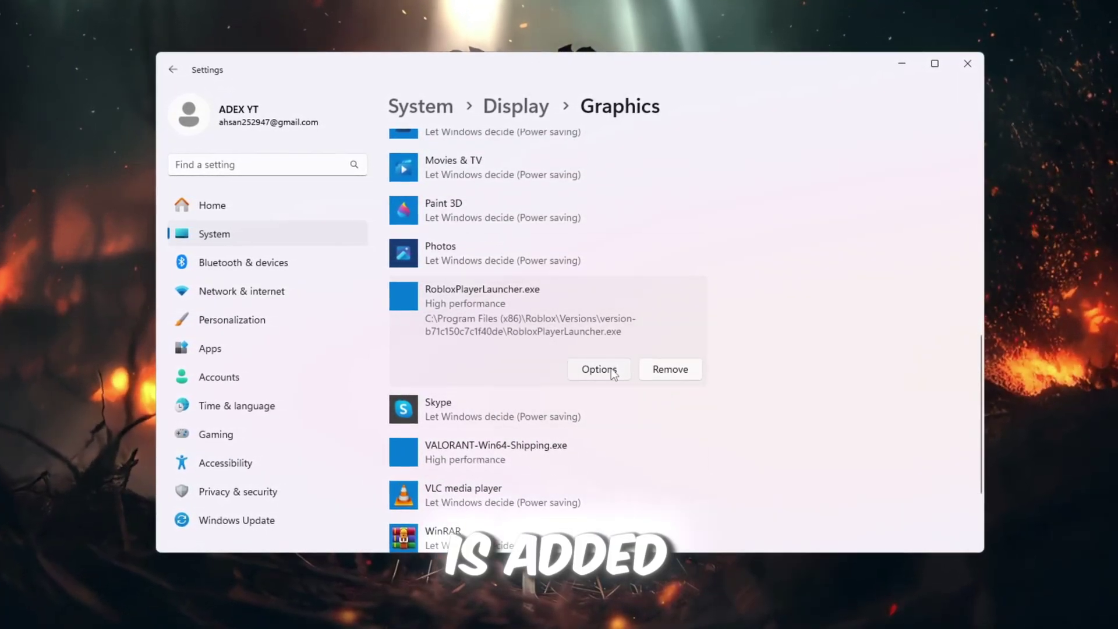
{"action": "left_click", "coordinate": [611, 373]}
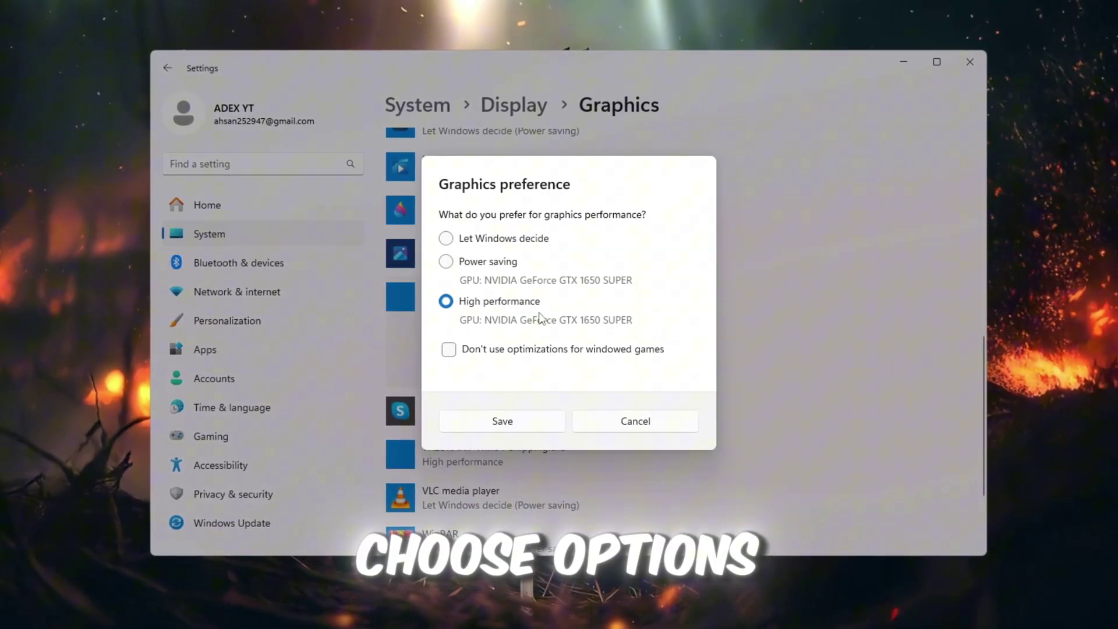